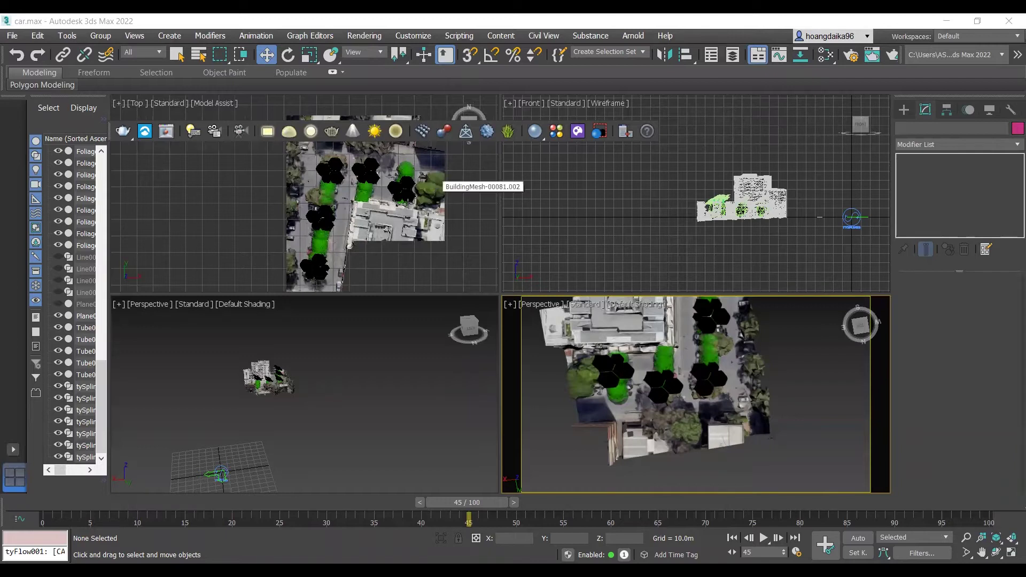
Start the spline Line tool for drawing a path over the street model in the Top view.
{"action": "middle_click_drag", "start_coordinate": [356, 238], "coordinate": [319, 267]}
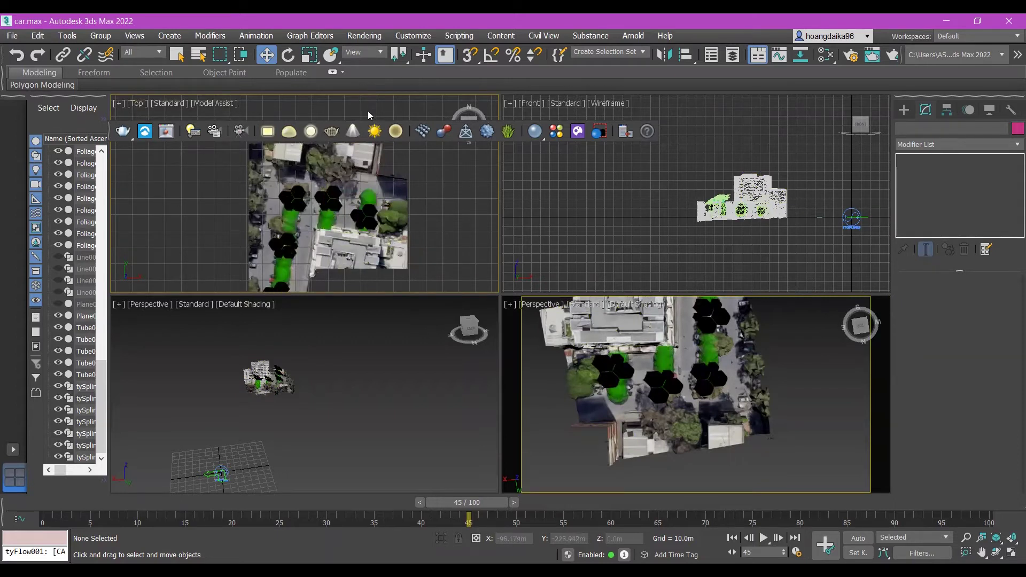
{"action": "left_click", "coordinate": [903, 111]}
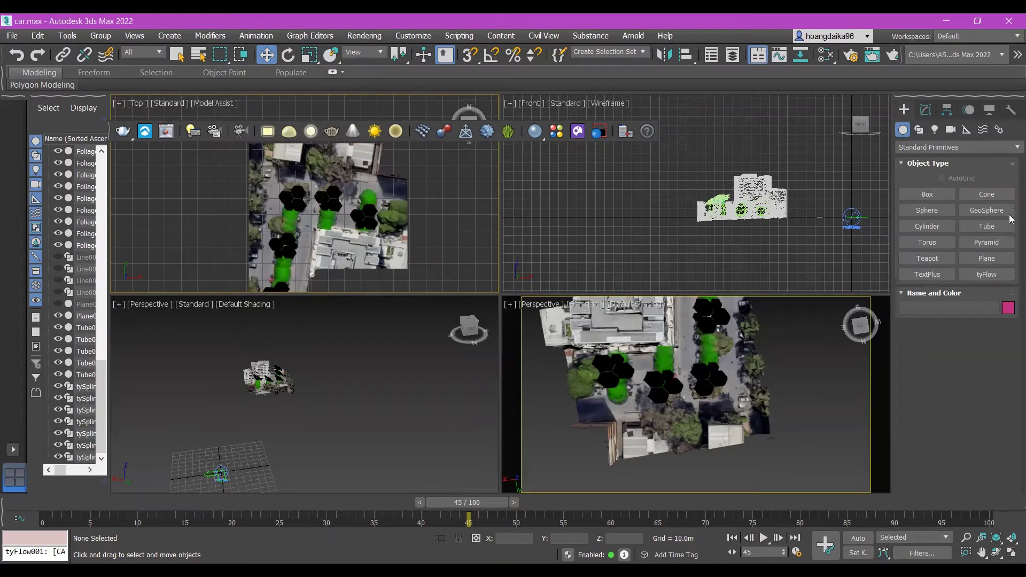
{"action": "left_click", "coordinate": [919, 130]}
{"action": "left_click", "coordinate": [927, 210]}
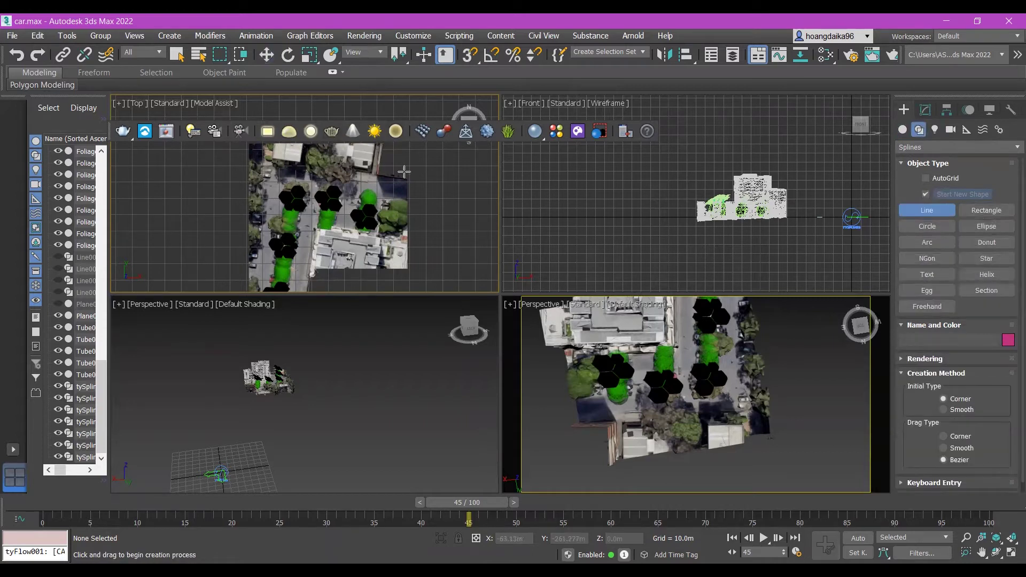
{"action": "scroll", "coordinate": [415, 169], "scroll_direction": "up", "scroll_amount": 3}
{"action": "left_click", "coordinate": [434, 197]}
{"action": "left_click", "coordinate": [321, 183]}
{"action": "left_click", "coordinate": [239, 183]}
{"action": "left_click", "coordinate": [216, 219]}
{"action": "right_click", "coordinate": [216, 219]}
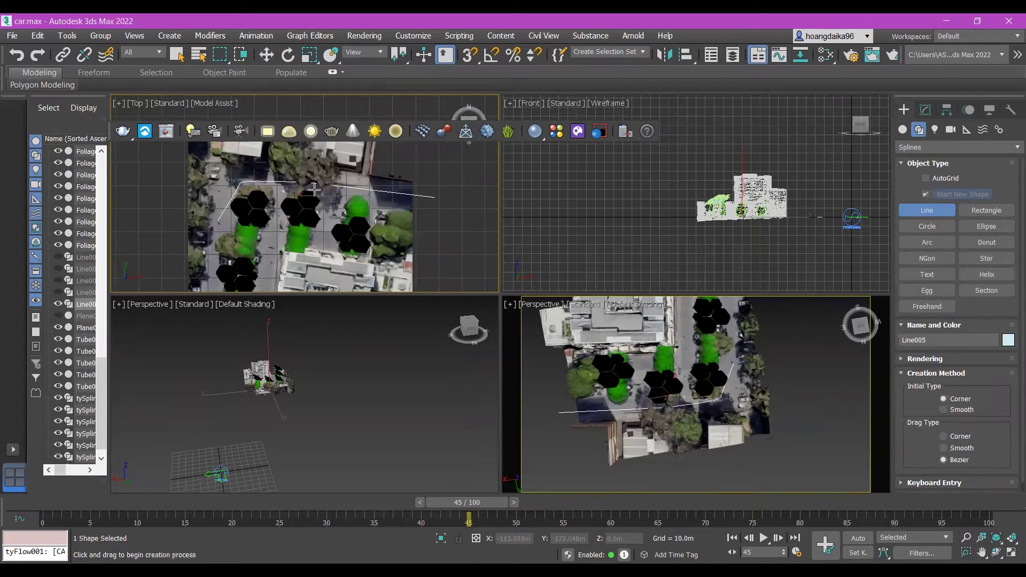
{"action": "key", "text": "ctrl+z"}
Draw a smooth Bezier line in the Top view from the cross street's open east end, around the corner and around the side street's south end.
{"action": "left_click", "coordinate": [430, 208]}
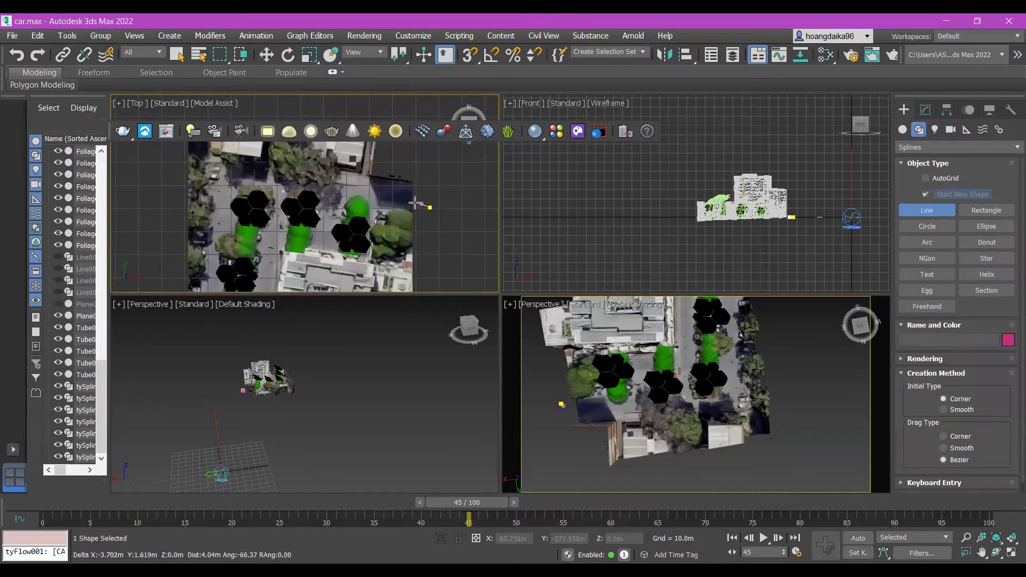
{"action": "left_click_drag", "start_coordinate": [341, 187], "coordinate": [222, 197]}
{"action": "scroll", "coordinate": [221, 207], "scroll_direction": "down", "scroll_amount": 2}
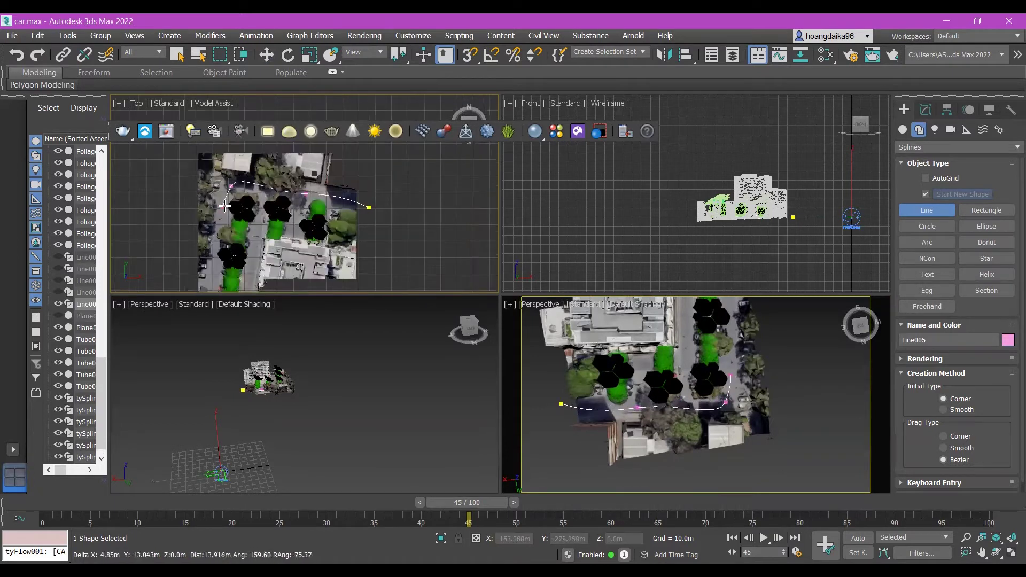
{"action": "middle_click_drag", "start_coordinate": [220, 207], "coordinate": [245, 163]}
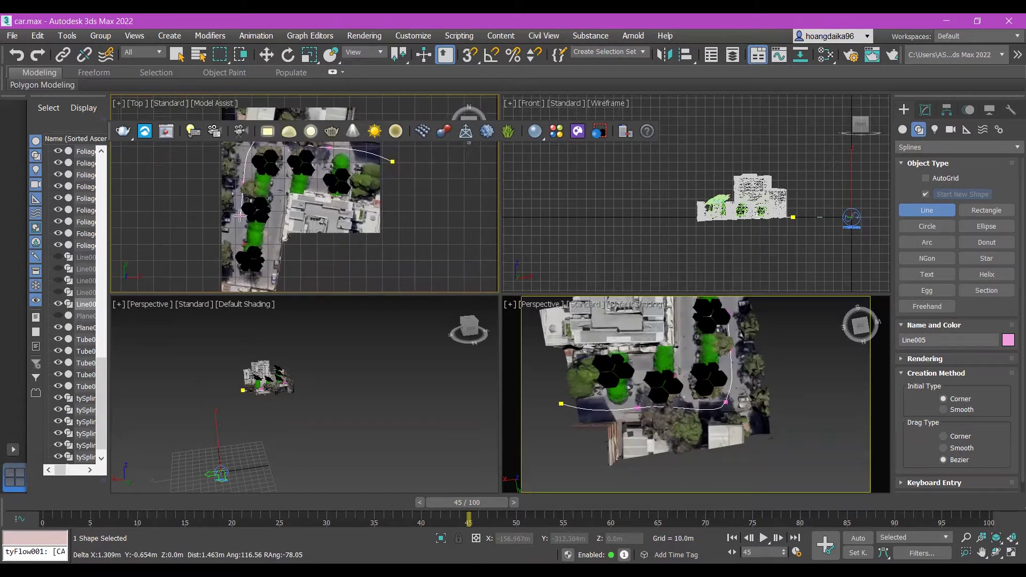
{"action": "scroll", "coordinate": [242, 225], "scroll_direction": "up", "scroll_amount": 2}
{"action": "left_click_drag", "start_coordinate": [241, 247], "coordinate": [285, 270]}
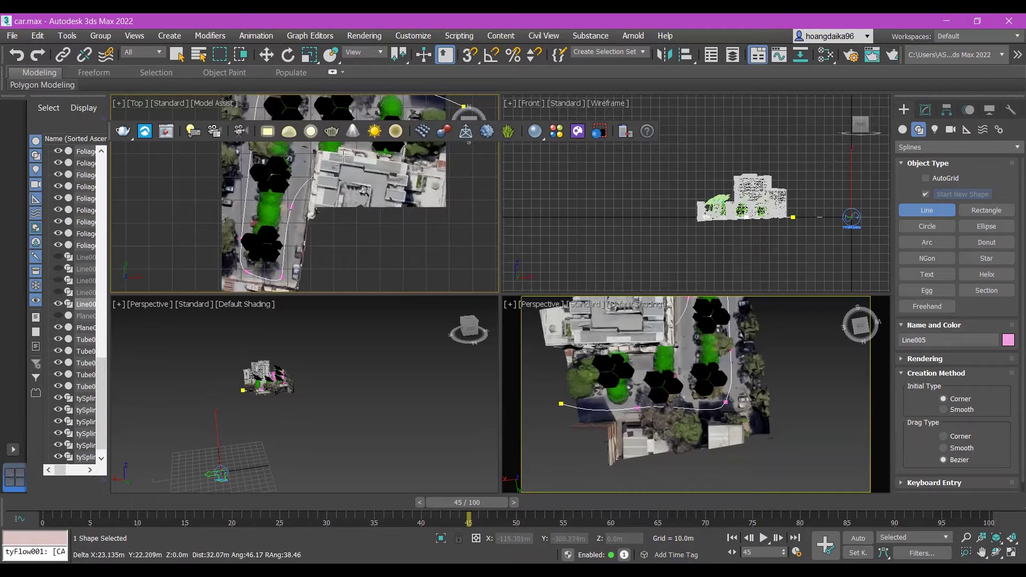
Continue the curved line back up the side street's building side and out past the cross street's east end, then finish it.
{"action": "middle_click_drag", "start_coordinate": [289, 209], "coordinate": [295, 271]}
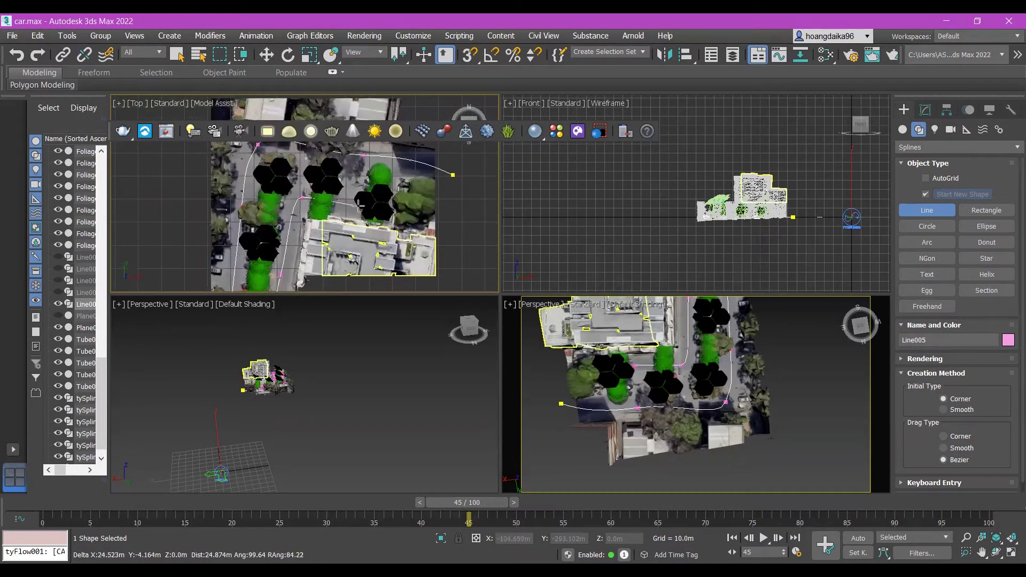
{"action": "left_click", "coordinate": [301, 197]}
{"action": "middle_click_drag", "start_coordinate": [302, 197], "coordinate": [265, 168]}
{"action": "left_click", "coordinate": [374, 185]}
{"action": "left_click", "coordinate": [409, 184]}
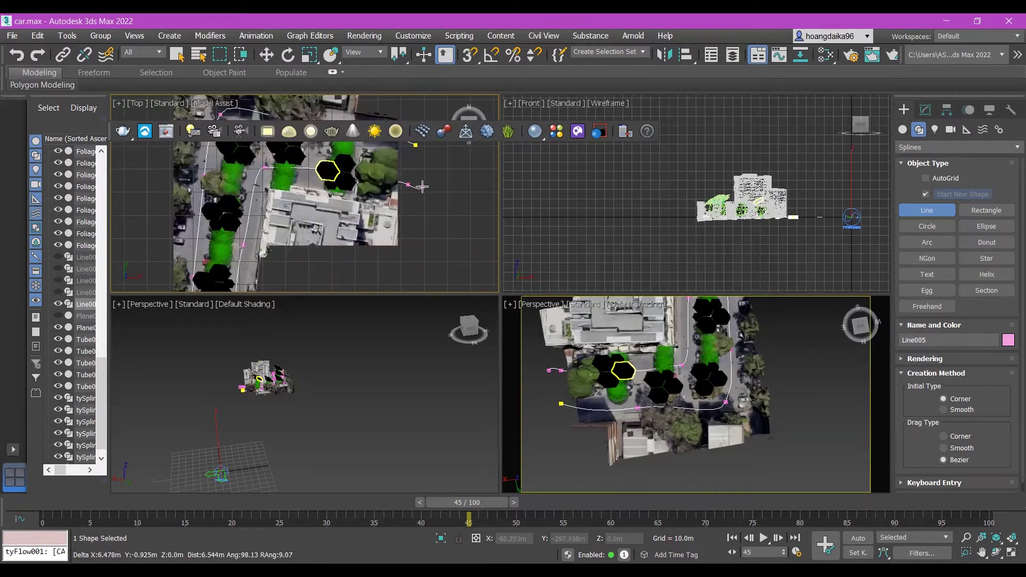
{"action": "middle_click_drag", "start_coordinate": [419, 184], "coordinate": [449, 212]}
{"action": "right_click", "coordinate": [464, 210]}
{"action": "mouse_move", "coordinate": [344, 230]}
{"action": "middle_mouse_down"}
{"action": "mouse_move", "coordinate": [385, 179]}
{"action": "mouse_move", "coordinate": [344, 231]}
{"action": "middle_mouse_up"}
{"action": "scroll", "coordinate": [368, 205], "scroll_direction": "down", "scroll_amount": 4}
{"action": "scroll", "coordinate": [340, 206], "scroll_direction": "up", "scroll_amount": 4}
{"action": "scroll", "coordinate": [347, 198], "scroll_direction": "down", "scroll_amount": 4}
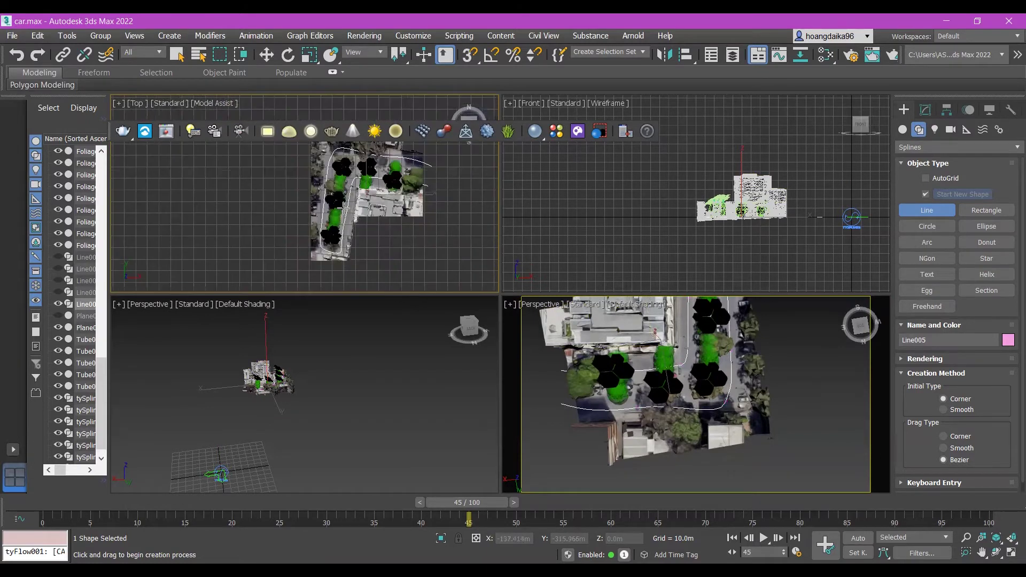
Edit the line's vertices: shift the southeast bend vertex slightly east or west and rotate its tangent handle for a rounder turn.
{"action": "left_click", "coordinate": [925, 110]}
{"action": "left_click", "coordinate": [901, 160]}
{"action": "left_click", "coordinate": [931, 171]}
{"action": "scroll", "coordinate": [339, 201], "scroll_direction": "up", "scroll_amount": 3}
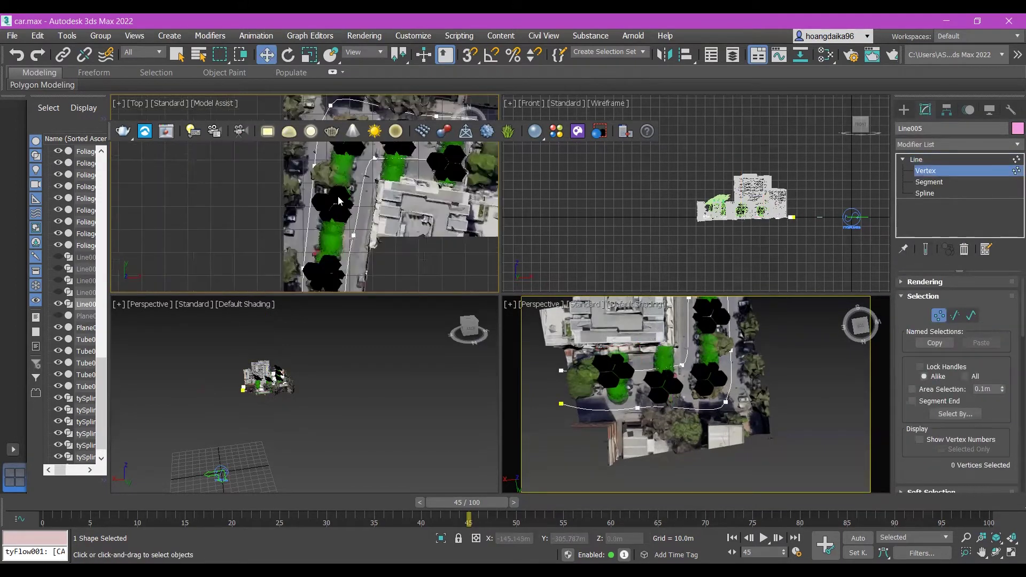
{"action": "middle_click_drag", "start_coordinate": [404, 189], "coordinate": [416, 239]}
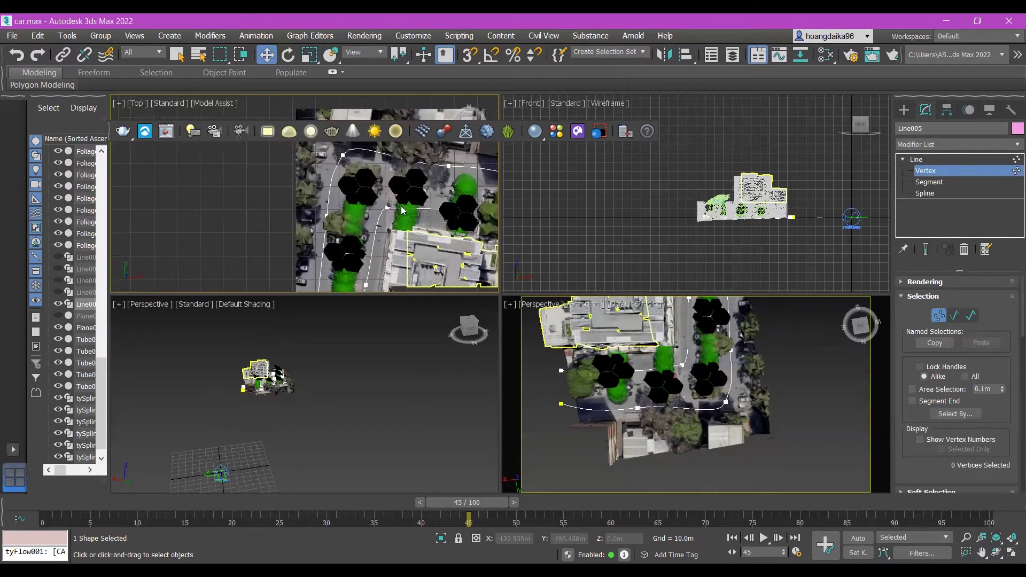
{"action": "scroll", "coordinate": [392, 210], "scroll_direction": "down", "scroll_amount": 3}
{"action": "left_click", "coordinate": [376, 261]}
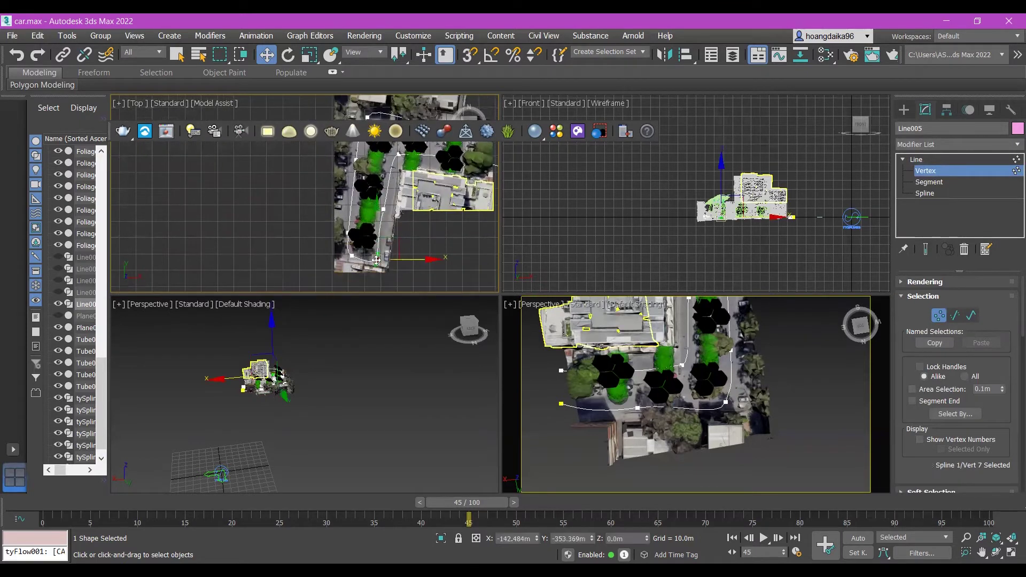
{"action": "scroll", "coordinate": [376, 262], "scroll_direction": "up", "scroll_amount": 3}
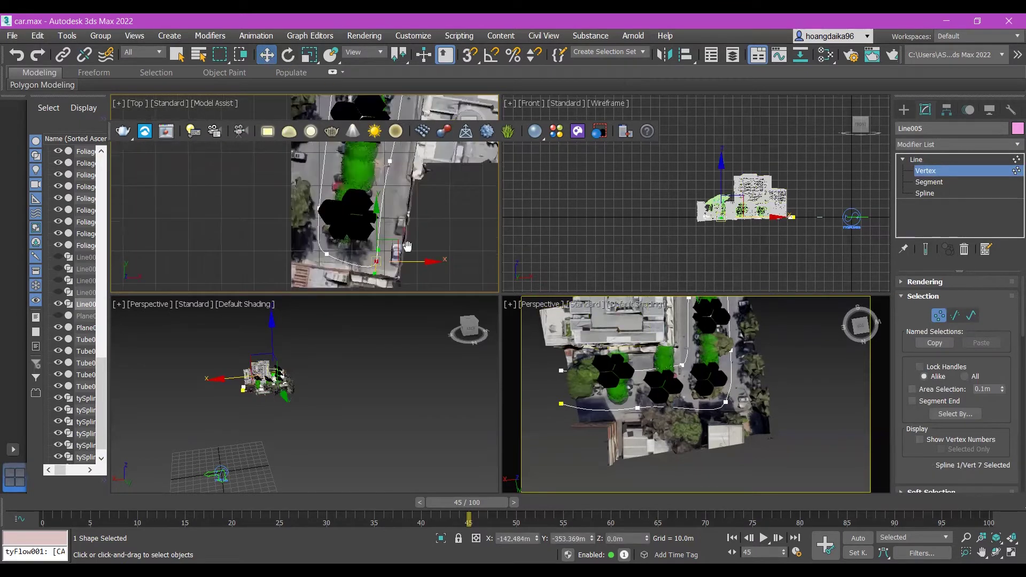
{"action": "scroll", "coordinate": [395, 238], "scroll_direction": "up", "scroll_amount": 3}
{"action": "left_click_drag", "start_coordinate": [452, 246], "coordinate": [460, 246]}
{"action": "middle_click_drag", "start_coordinate": [406, 265], "coordinate": [412, 227]}
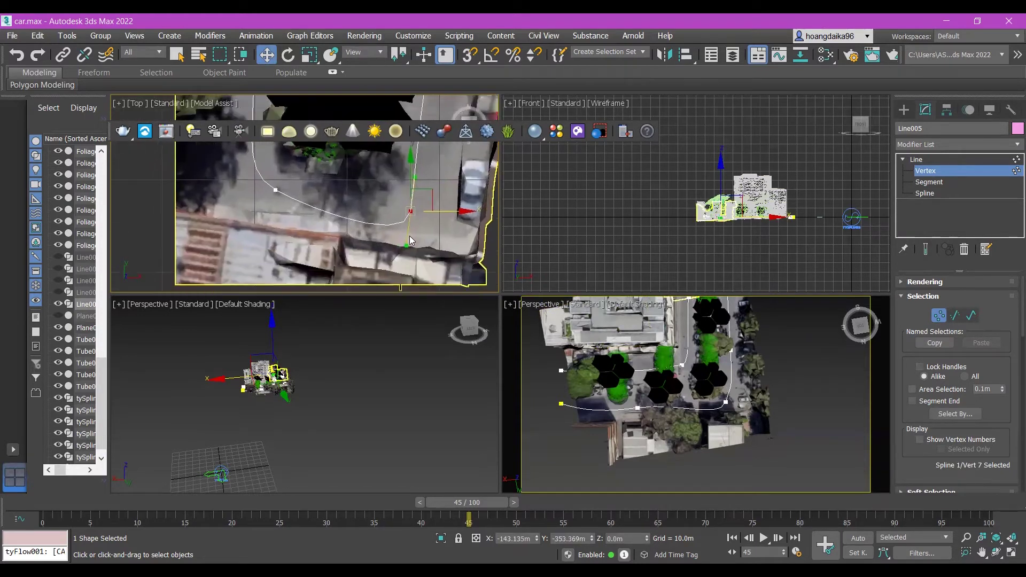
{"action": "left_click_drag", "start_coordinate": [406, 245], "coordinate": [380, 213]}
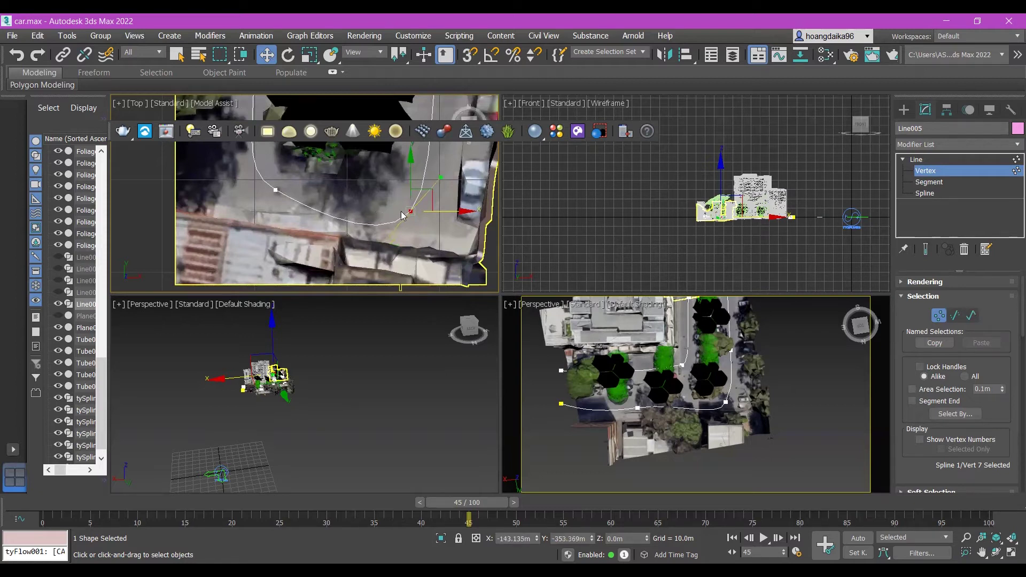
Adjust the tangent handle of the line's southwest bend vertex to smooth the turn, and deselect the vertex.
{"action": "scroll", "coordinate": [402, 211], "scroll_direction": "down", "scroll_amount": 4}
{"action": "scroll", "coordinate": [327, 167], "scroll_direction": "up", "scroll_amount": 4}
{"action": "left_click", "coordinate": [338, 180]}
{"action": "left_click_drag", "start_coordinate": [304, 160], "coordinate": [327, 162]}
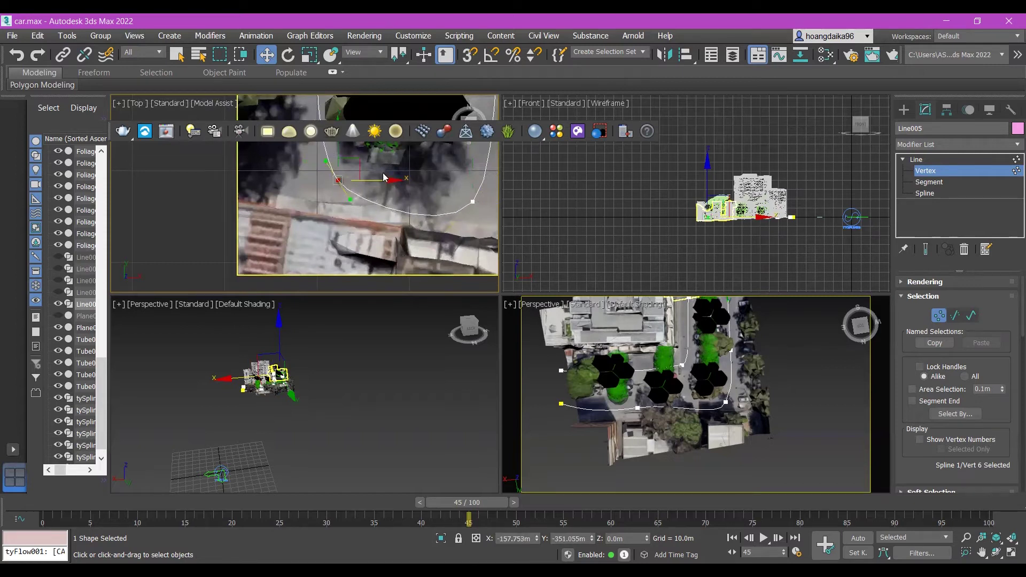
{"action": "scroll", "coordinate": [389, 201], "scroll_direction": "down", "scroll_amount": 6}
{"action": "scroll", "coordinate": [460, 188], "scroll_direction": "up", "scroll_amount": 6}
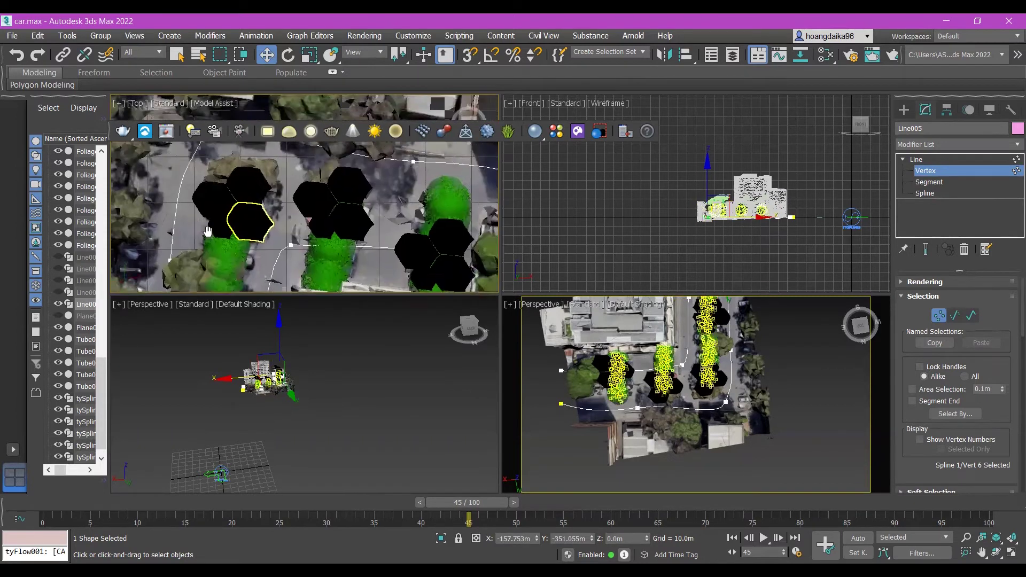
{"action": "middle_click_drag", "start_coordinate": [430, 190], "coordinate": [385, 206]}
{"action": "scroll", "coordinate": [385, 207], "scroll_direction": "down", "scroll_amount": 1}
{"action": "scroll", "coordinate": [370, 170], "scroll_direction": "down", "scroll_amount": 7}
{"action": "scroll", "coordinate": [349, 211], "scroll_direction": "up", "scroll_amount": 4}
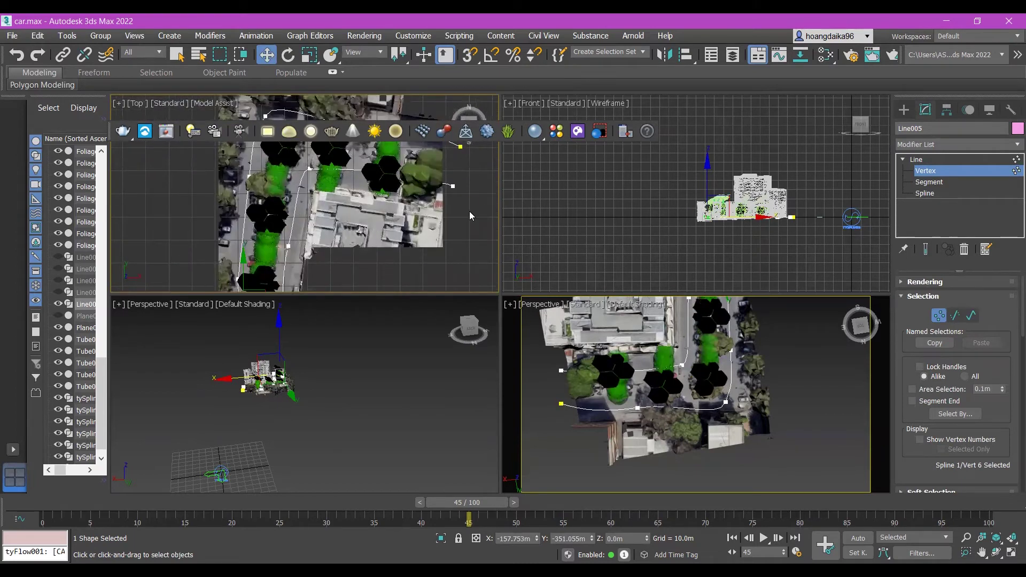
{"action": "left_click", "coordinate": [489, 232]}
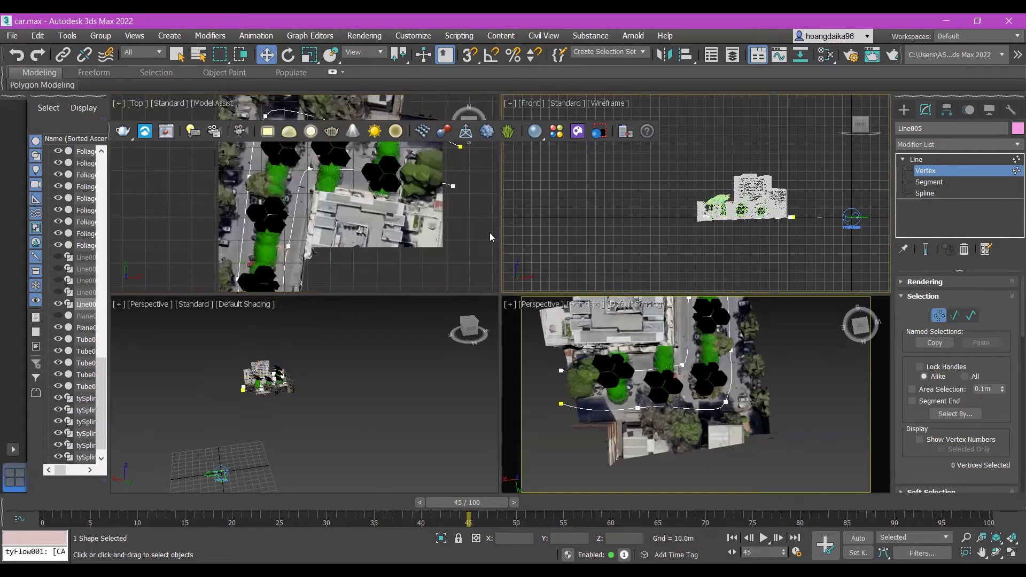
Maximize the textured Perspective viewport, leave vertex editing, frame the whole path from above and deselect the line.
{"action": "left_click", "coordinate": [510, 304]}
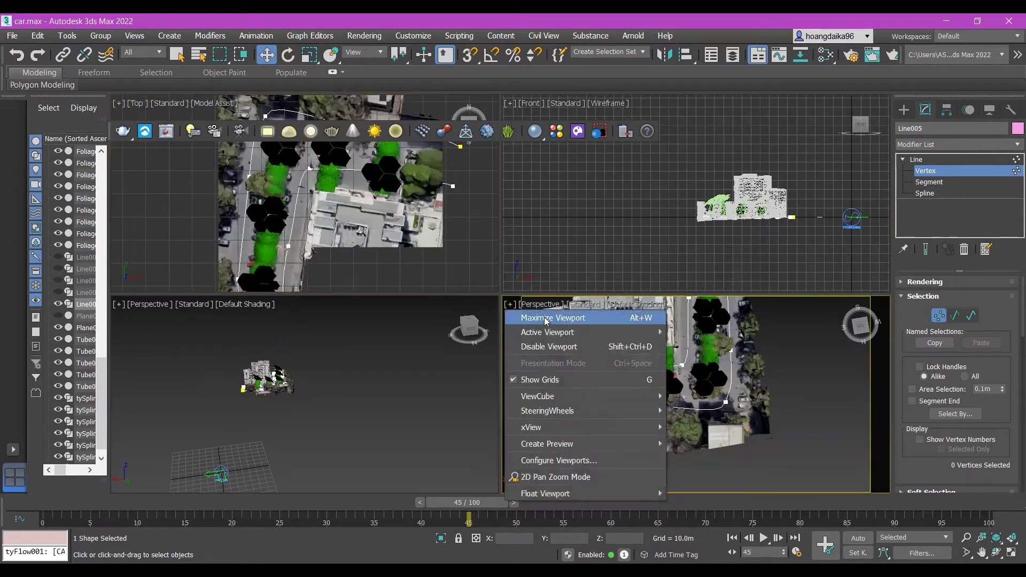
{"action": "left_click", "coordinate": [545, 319]}
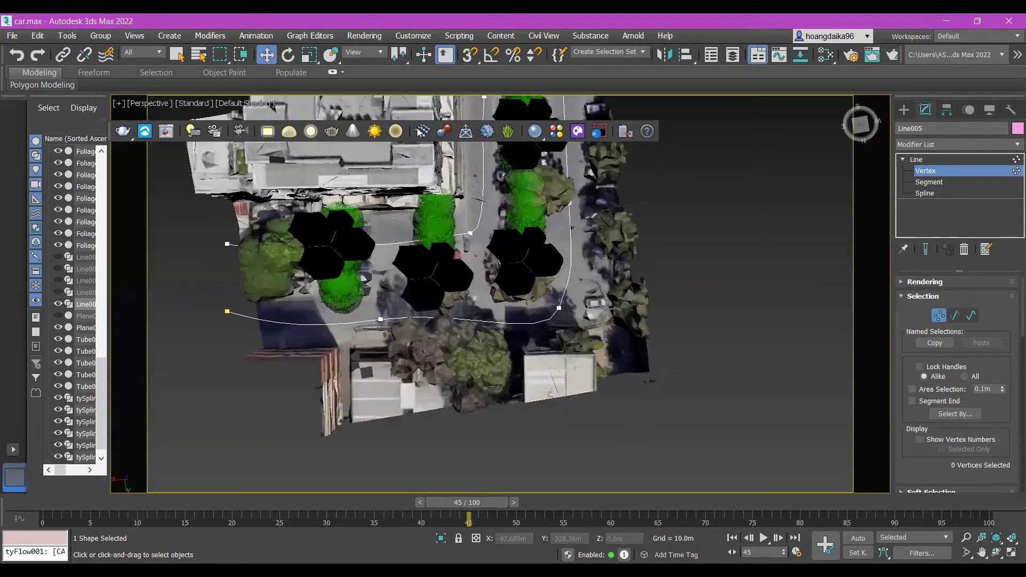
{"action": "left_click", "coordinate": [961, 174]}
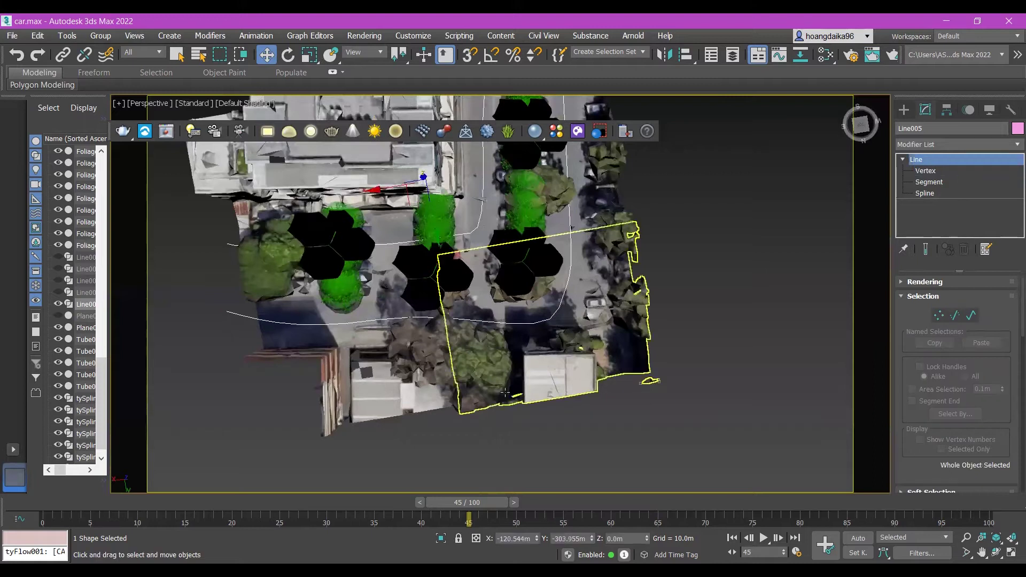
{"action": "scroll", "coordinate": [592, 399], "scroll_direction": "up", "scroll_amount": 1}
{"action": "middle_click_drag", "start_coordinate": [592, 398], "coordinate": [538, 254], "text": "alt"}
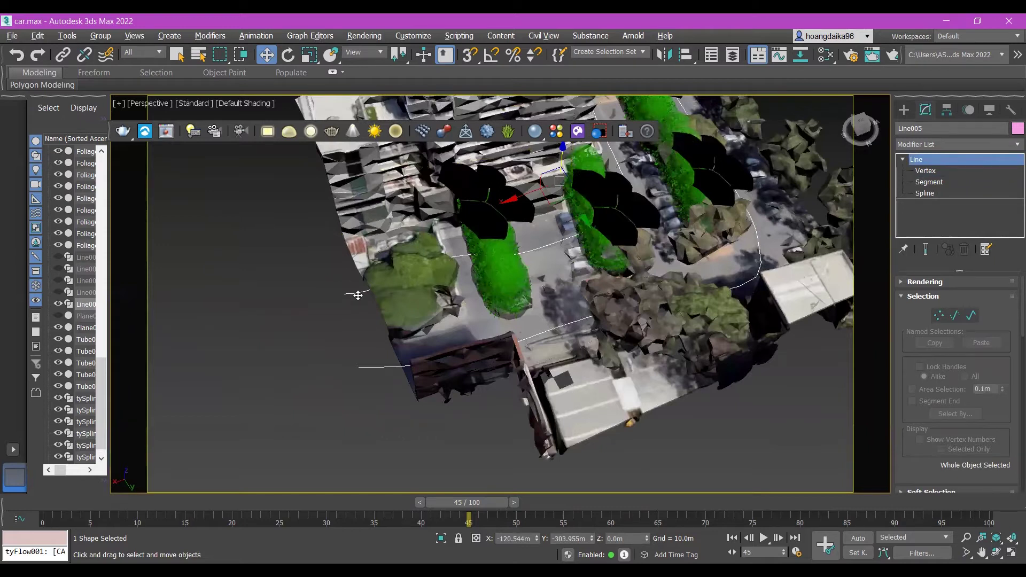
{"action": "middle_click_drag", "start_coordinate": [366, 286], "coordinate": [558, 158], "text": "alt"}
{"action": "middle_click_drag", "start_coordinate": [580, 368], "coordinate": [593, 310]}
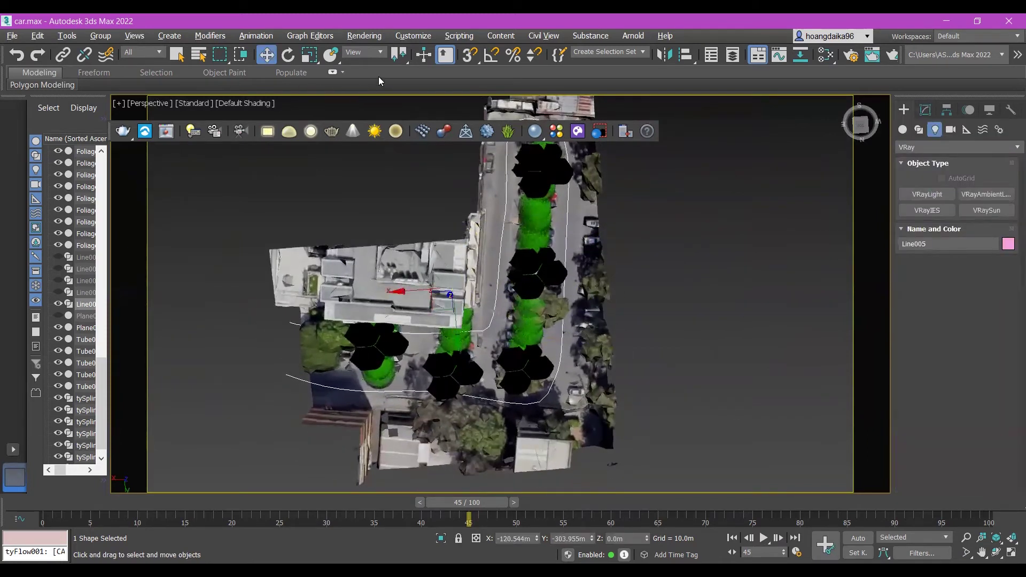
{"action": "left_click", "coordinate": [695, 318]}
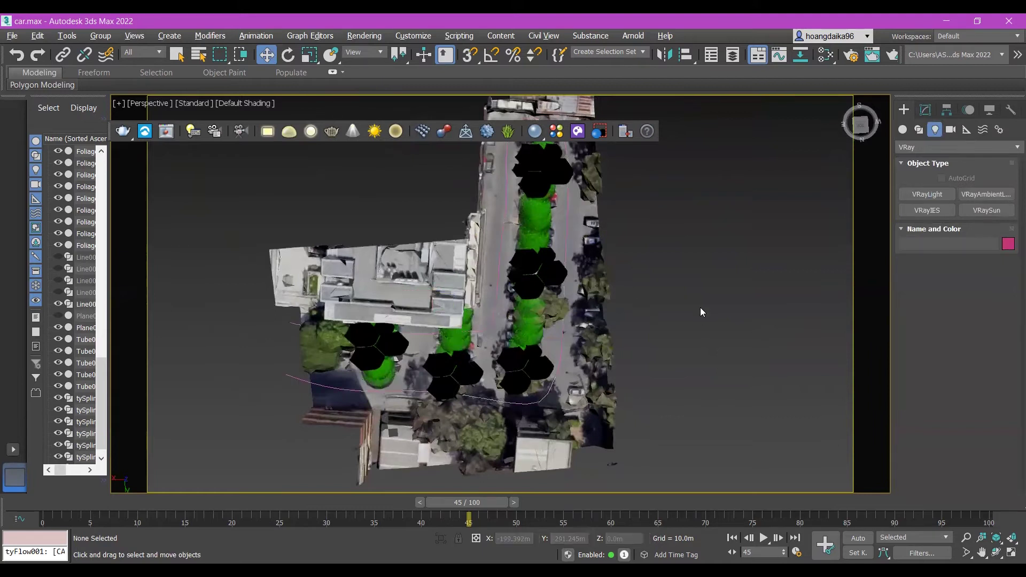
Create a free camera with the Walkthrough Assistant and assign the drawn street line as its path.
{"action": "left_click", "coordinate": [256, 35]}
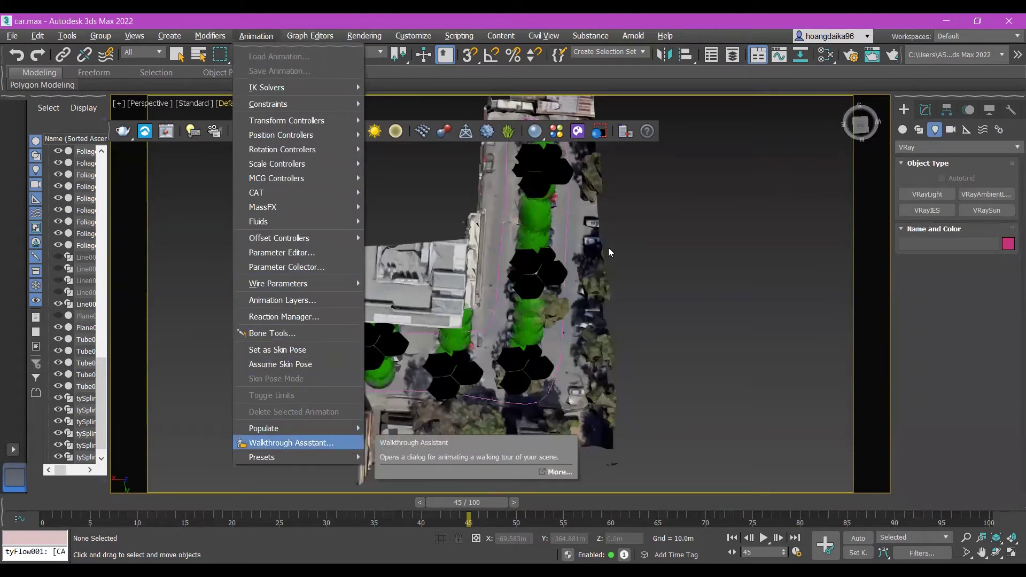
{"action": "left_click", "coordinate": [291, 443]}
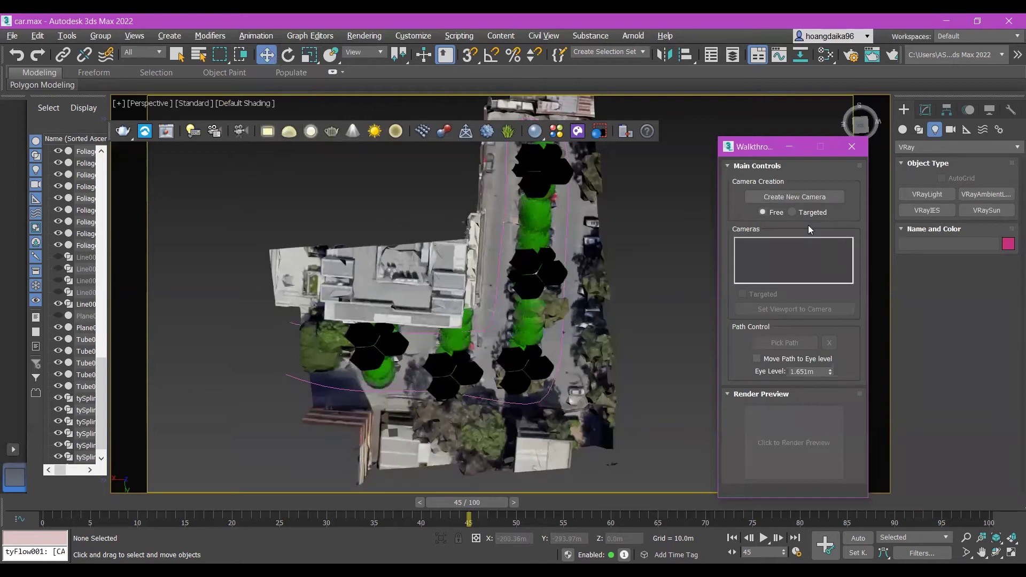
{"action": "left_click", "coordinate": [812, 198]}
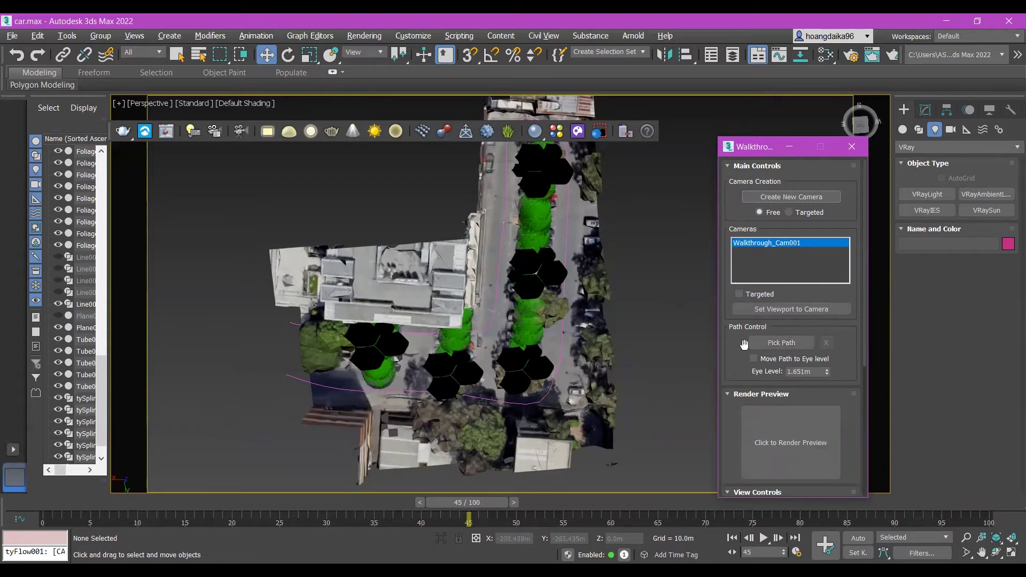
{"action": "left_click", "coordinate": [784, 345]}
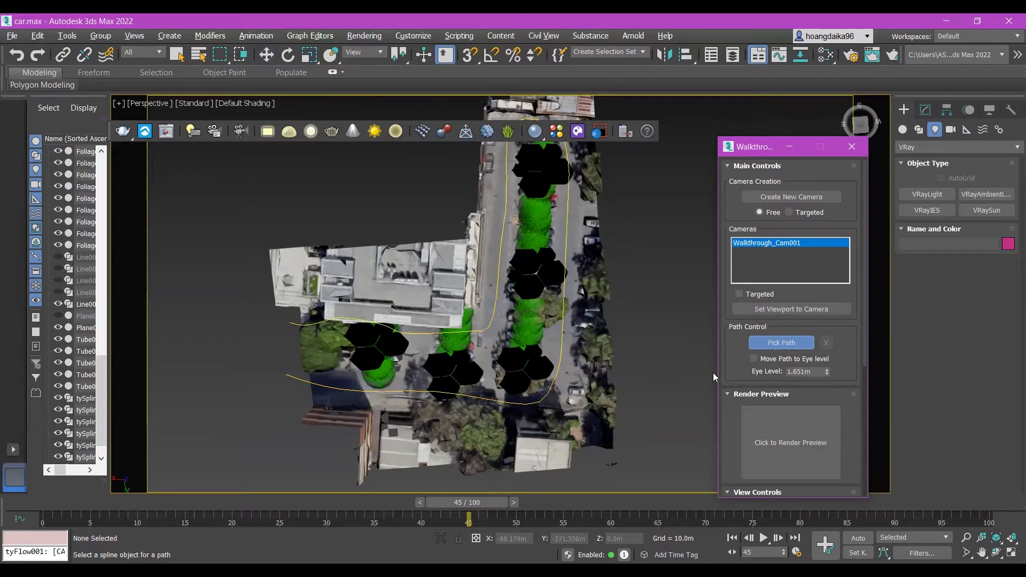
{"action": "left_click", "coordinate": [564, 267]}
Set the timeline to frame 0 to place the camera at the path's start, and restore the four-viewport layout.
{"action": "scroll", "coordinate": [617, 249], "scroll_direction": "down", "scroll_amount": 5}
{"action": "scroll", "coordinate": [606, 205], "scroll_direction": "up", "scroll_amount": 8}
{"action": "middle_click_drag", "start_coordinate": [626, 393], "coordinate": [652, 210]}
{"action": "left_click_drag", "start_coordinate": [493, 504], "coordinate": [93, 502]}
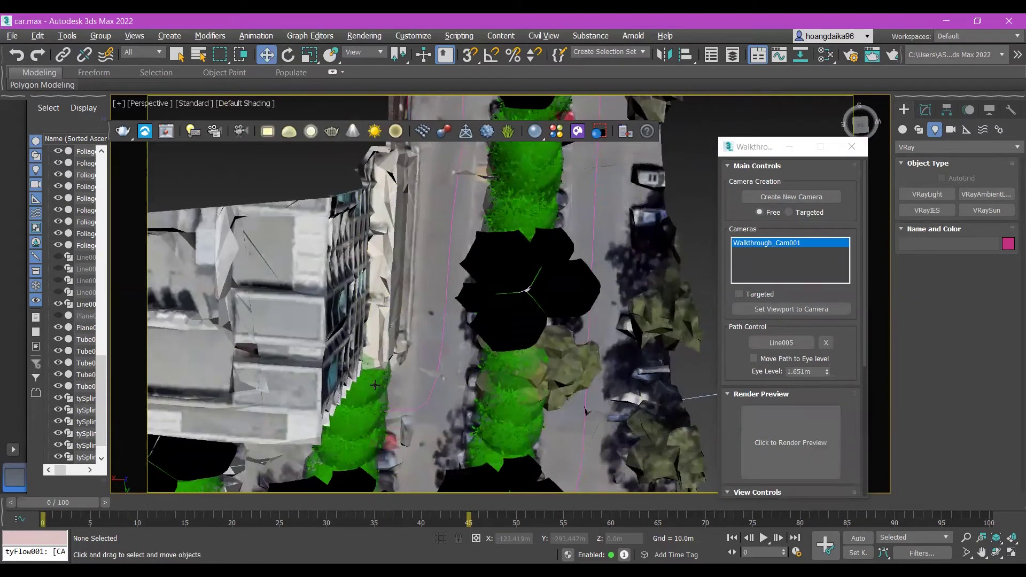
{"action": "scroll", "coordinate": [375, 384], "scroll_direction": "down", "scroll_amount": 5}
{"action": "scroll", "coordinate": [298, 315], "scroll_direction": "up", "scroll_amount": 3}
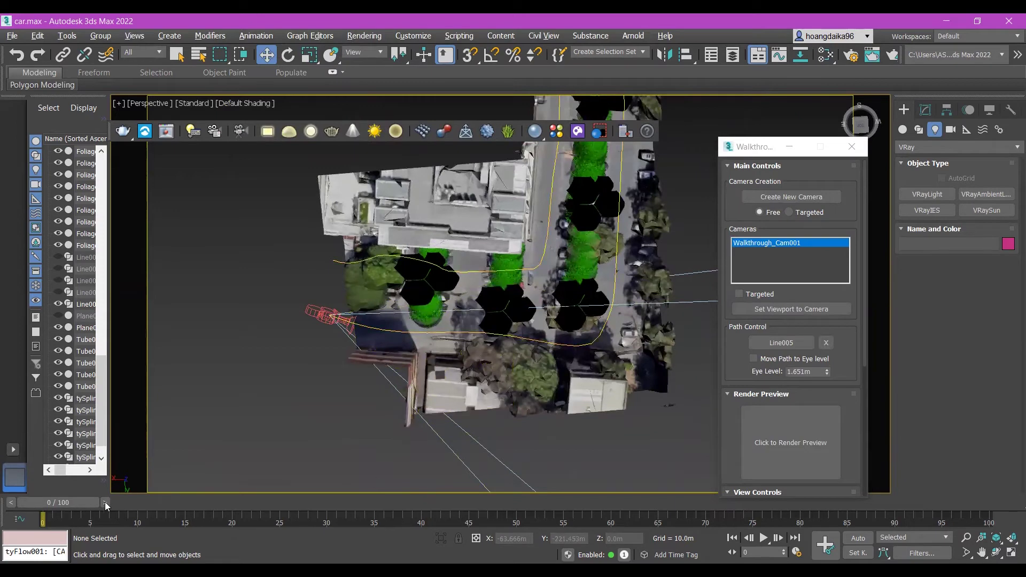
{"action": "left_click_drag", "start_coordinate": [79, 501], "coordinate": [39, 470]}
{"action": "key", "text": "w"}
{"action": "left_click", "coordinate": [124, 101]}
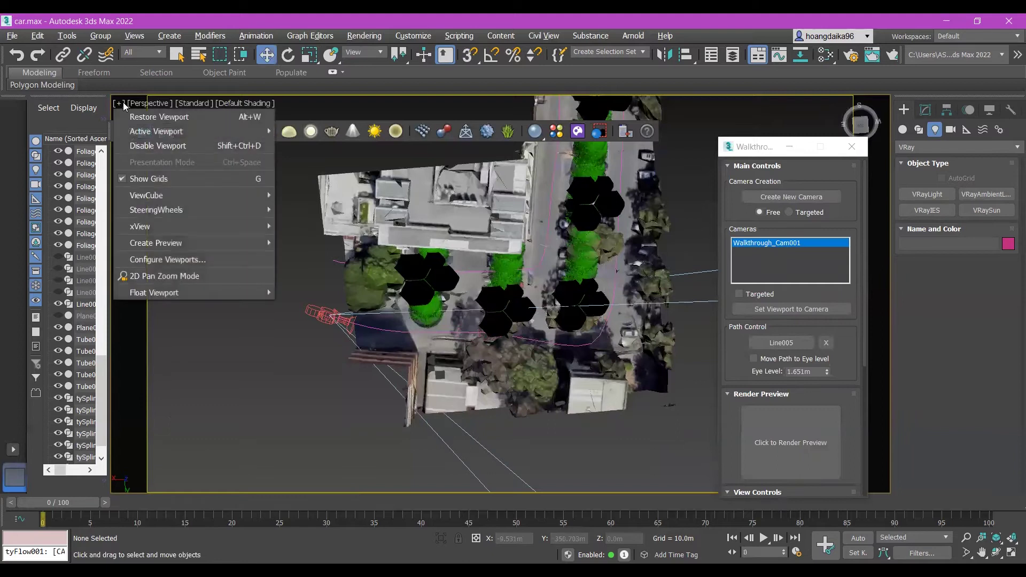
{"action": "left_click", "coordinate": [131, 117]}
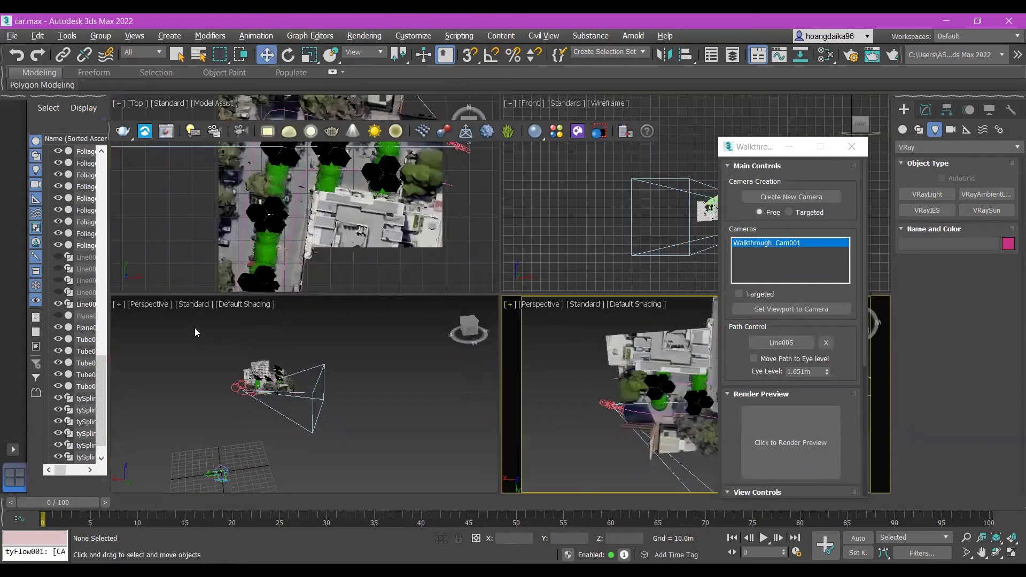
Show the Walkthrough_Cam001 view in the unused Perspective viewport and keep the timeline at frame 0.
{"action": "left_click", "coordinate": [140, 304]}
{"action": "mouse_move", "coordinate": [159, 319]}
{"action": "left_click", "coordinate": [369, 320]}
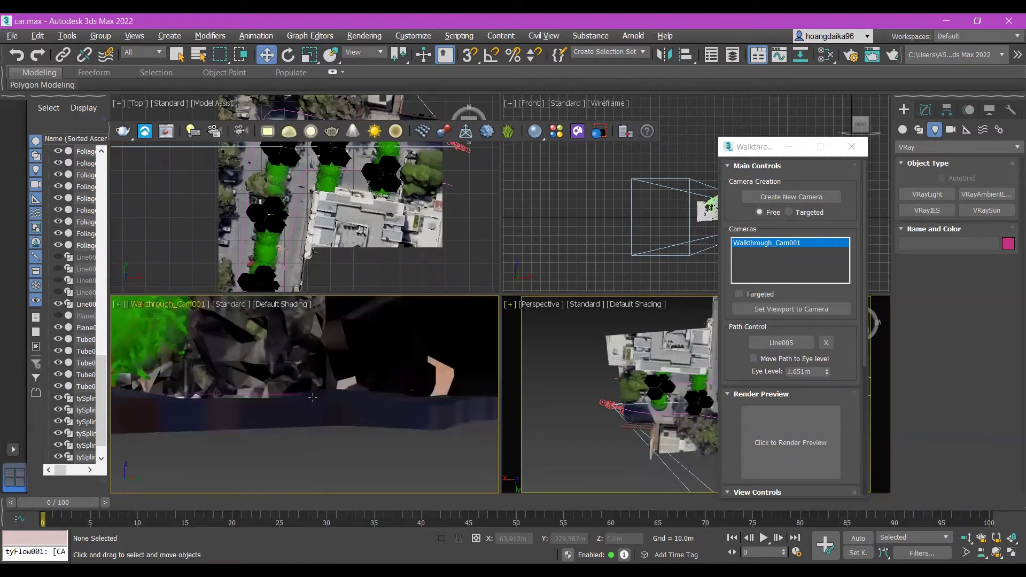
{"action": "left_click_drag", "start_coordinate": [96, 499], "coordinate": [75, 483]}
{"action": "key", "text": "w"}
Try head tilt angles of 1.7 and 17 for the walkthrough camera and reset its eyes level.
{"action": "scroll", "coordinate": [835, 383], "scroll_direction": "down", "scroll_amount": 3}
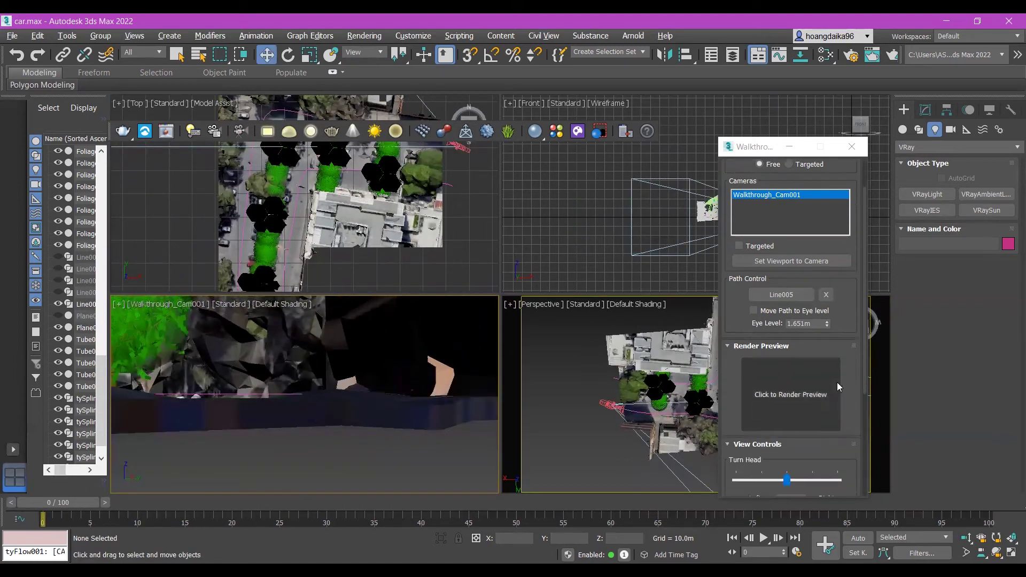
{"action": "scroll", "coordinate": [837, 382], "scroll_direction": "down", "scroll_amount": 5}
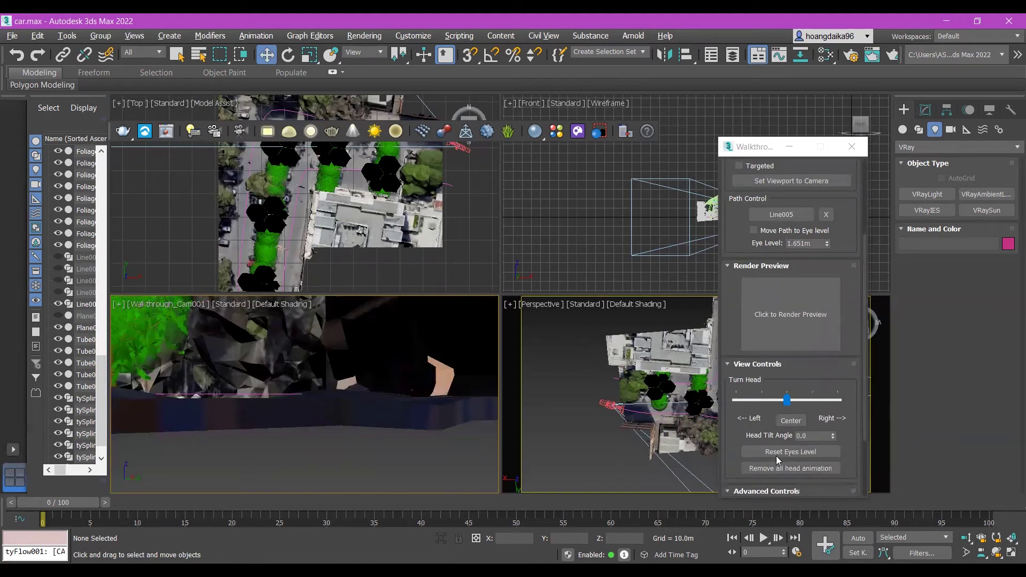
{"action": "left_click", "coordinate": [816, 436]}
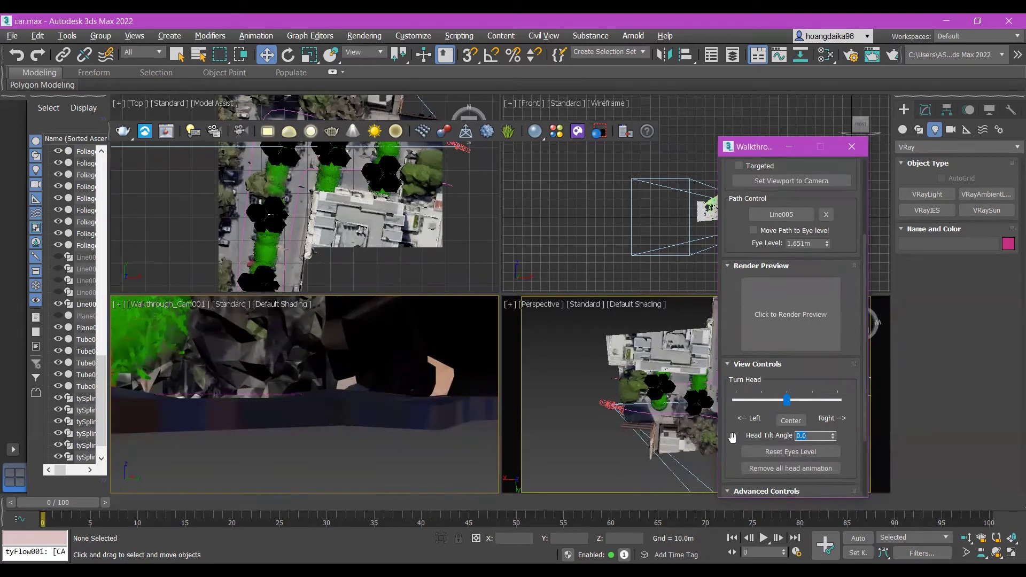
{"action": "type", "text": "1.7"}
{"action": "key", "text": "Return"}
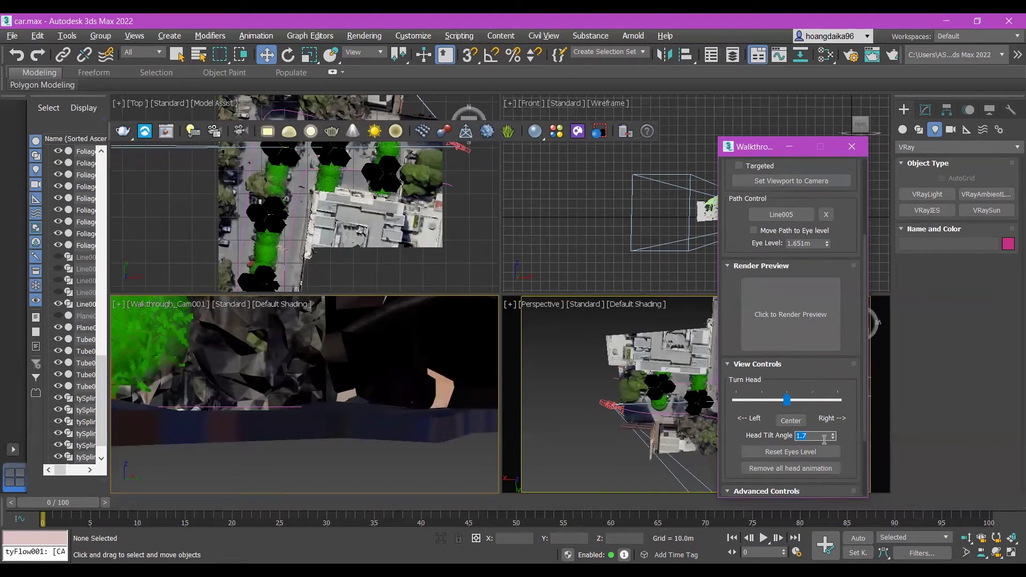
{"action": "type", "text": "17"}
{"action": "key", "text": "Return"}
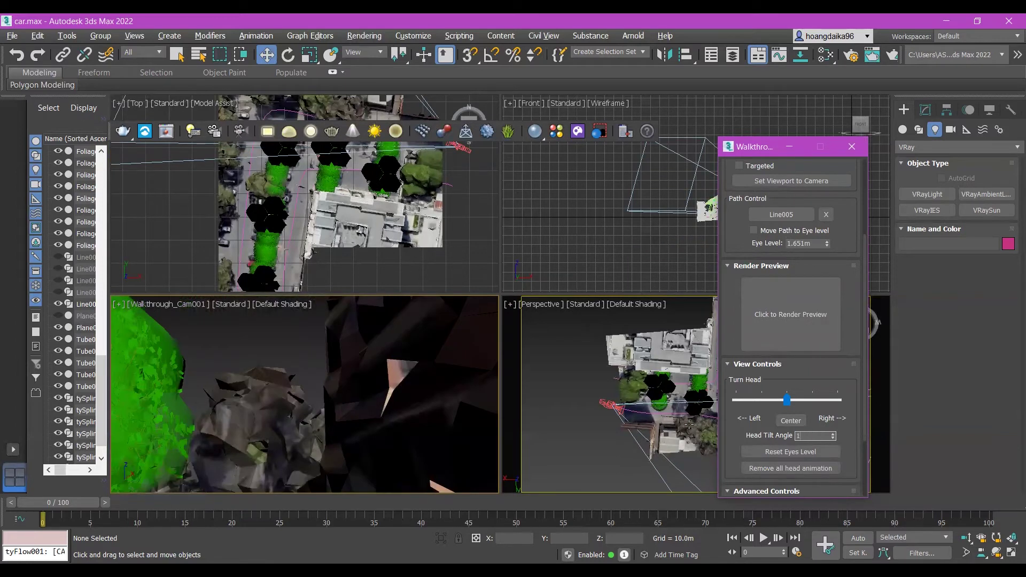
{"action": "type", "text": ".7"}
{"action": "key", "text": "Return"}
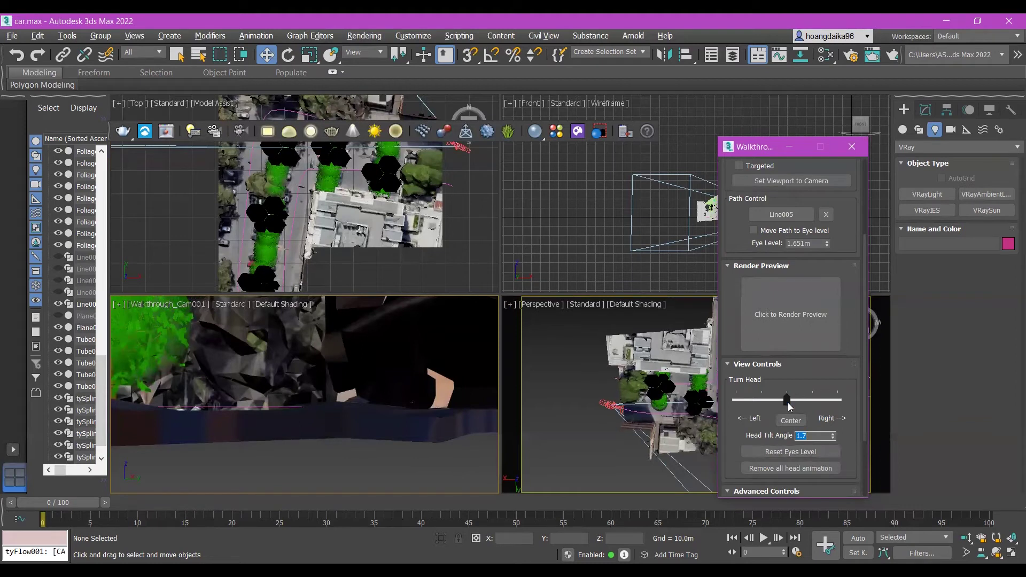
{"action": "left_click", "coordinate": [787, 451]}
Turn the walkthrough camera's head slightly left at frame 0 and set its head tilt angle to 1.7.
{"action": "mouse_move", "coordinate": [787, 399]}
{"action": "left_mouse_down"}
{"action": "mouse_move", "coordinate": [839, 408]}
{"action": "mouse_move", "coordinate": [716, 412]}
{"action": "mouse_move", "coordinate": [792, 400]}
{"action": "mouse_move", "coordinate": [780, 400]}
{"action": "left_mouse_up"}
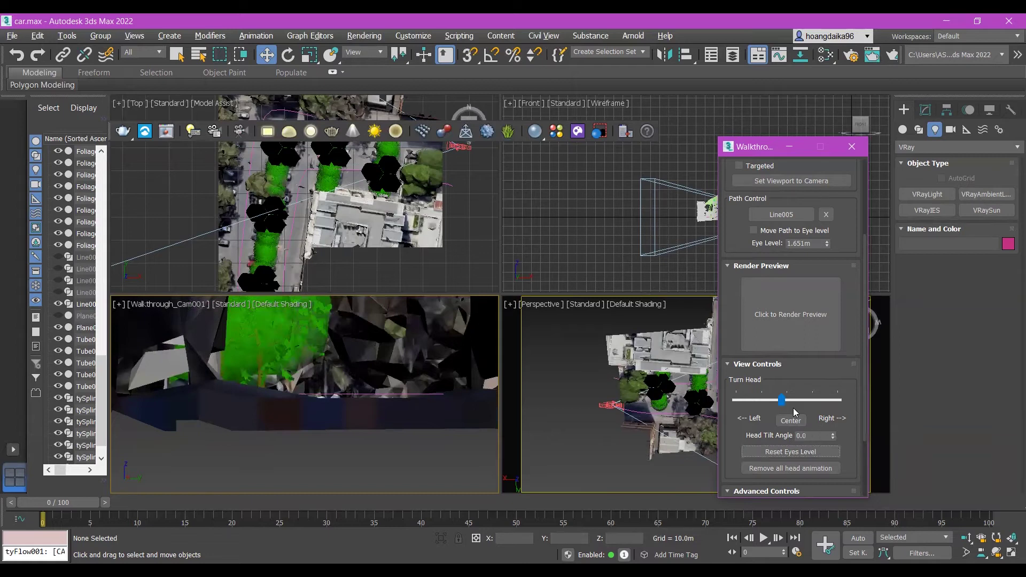
{"action": "mouse_move", "coordinate": [784, 406]}
{"action": "left_mouse_down"}
{"action": "mouse_move", "coordinate": [759, 406]}
{"action": "mouse_move", "coordinate": [794, 409]}
{"action": "mouse_move", "coordinate": [750, 409]}
{"action": "mouse_move", "coordinate": [822, 409]}
{"action": "mouse_move", "coordinate": [734, 409]}
{"action": "mouse_move", "coordinate": [815, 409]}
{"action": "mouse_move", "coordinate": [785, 409]}
{"action": "left_mouse_up"}
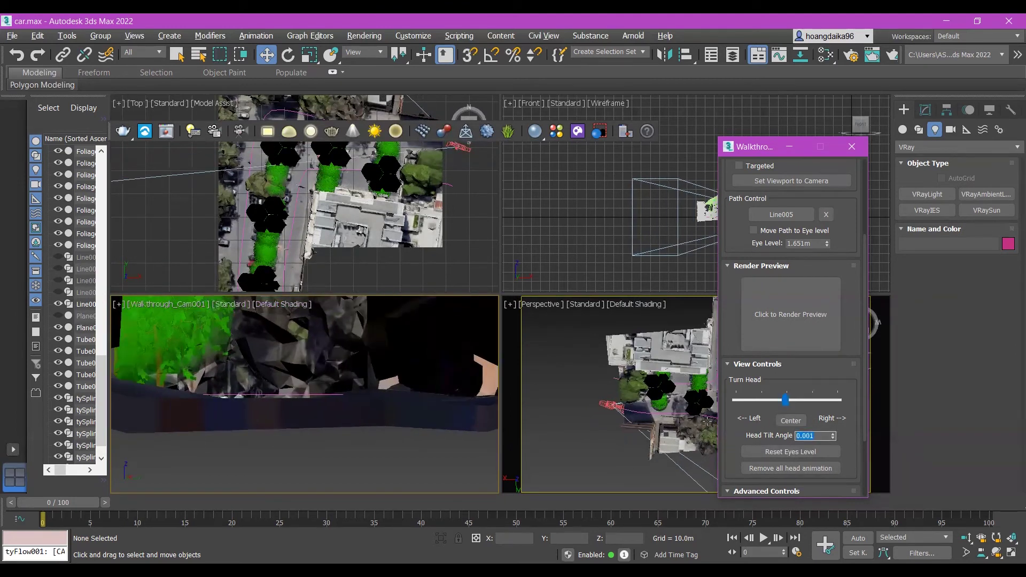
{"action": "type", "text": "1.7"}
{"action": "key", "text": "Return"}
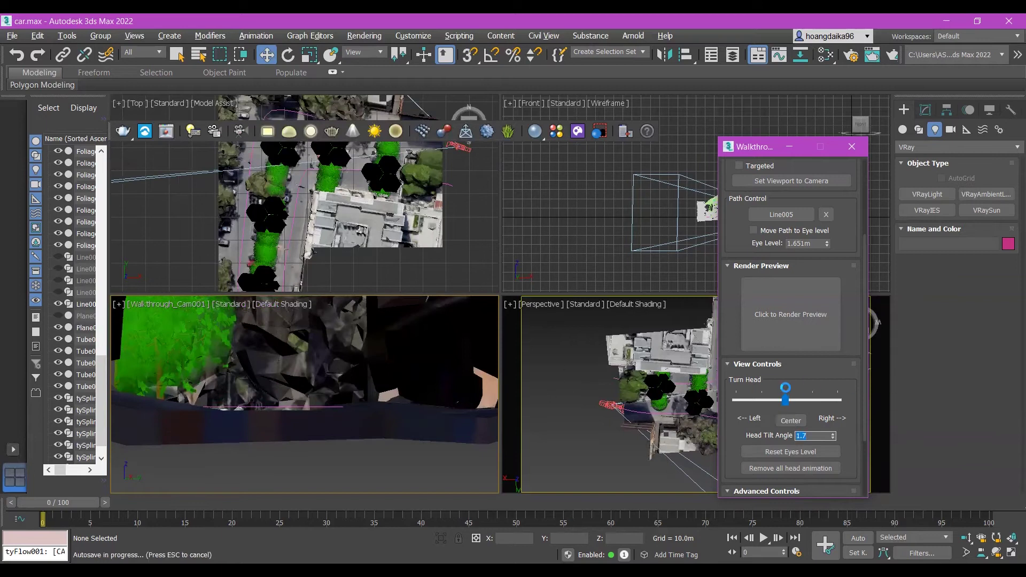
{"action": "left_click_drag", "start_coordinate": [789, 408], "coordinate": [783, 404]}
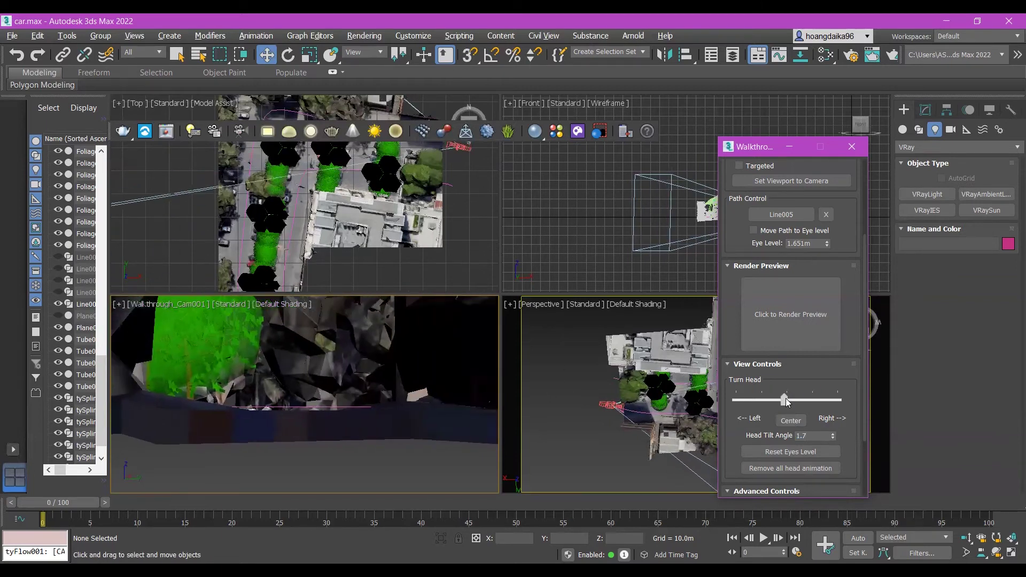
Adjust the walkthrough camera's head turn toward the left at frames 11, 18 and 28.
{"action": "left_click_drag", "start_coordinate": [81, 502], "coordinate": [181, 490]}
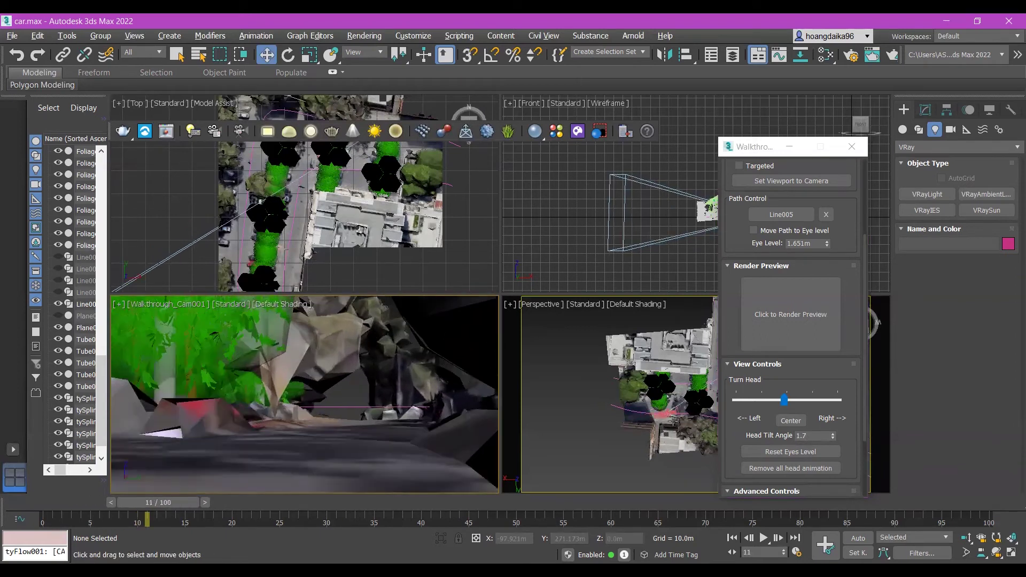
{"action": "left_click_drag", "start_coordinate": [785, 402], "coordinate": [774, 402]}
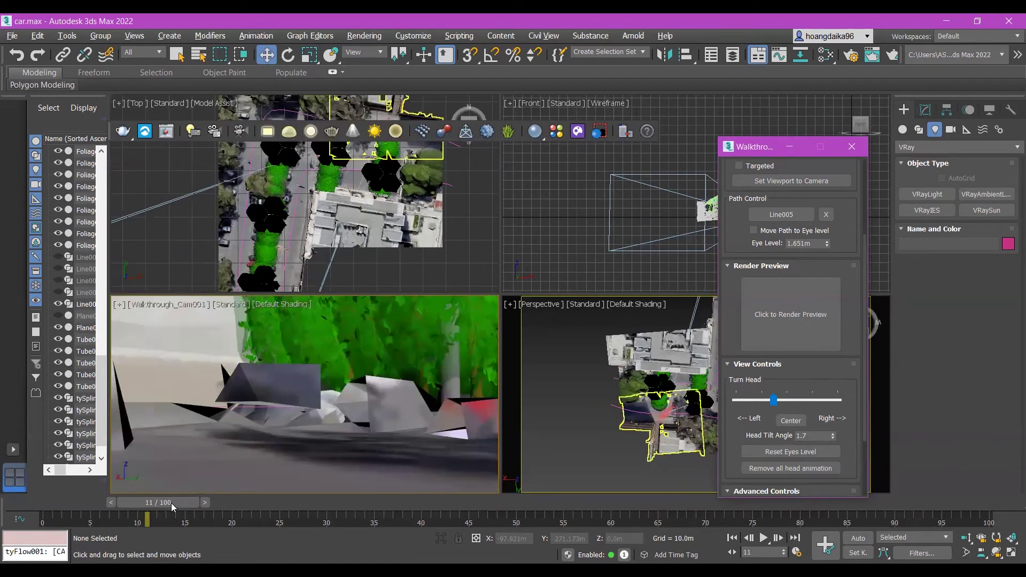
{"action": "left_click_drag", "start_coordinate": [171, 501], "coordinate": [232, 501]}
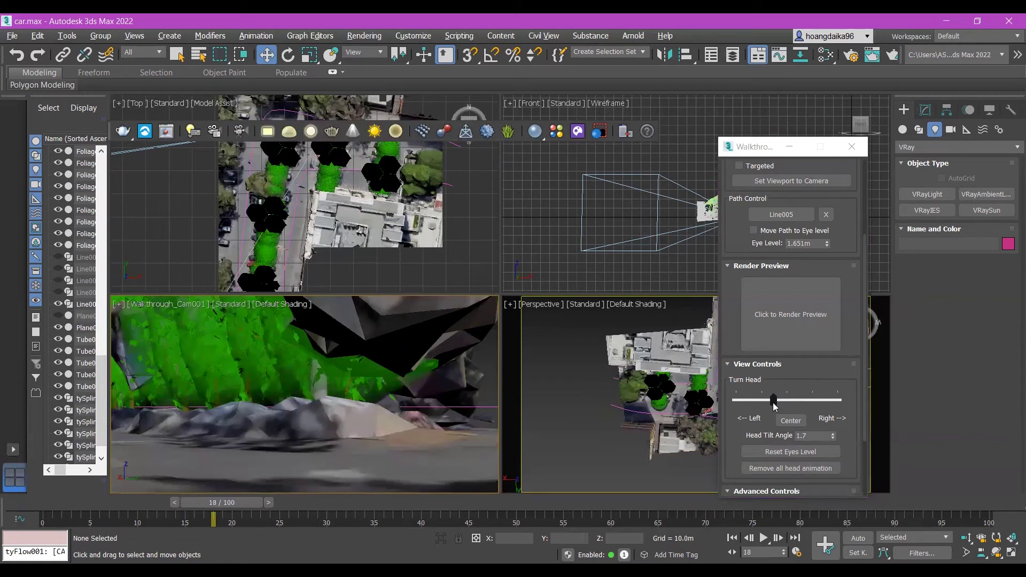
{"action": "left_click_drag", "start_coordinate": [774, 401], "coordinate": [779, 402]}
{"action": "left_click_drag", "start_coordinate": [236, 505], "coordinate": [331, 493]}
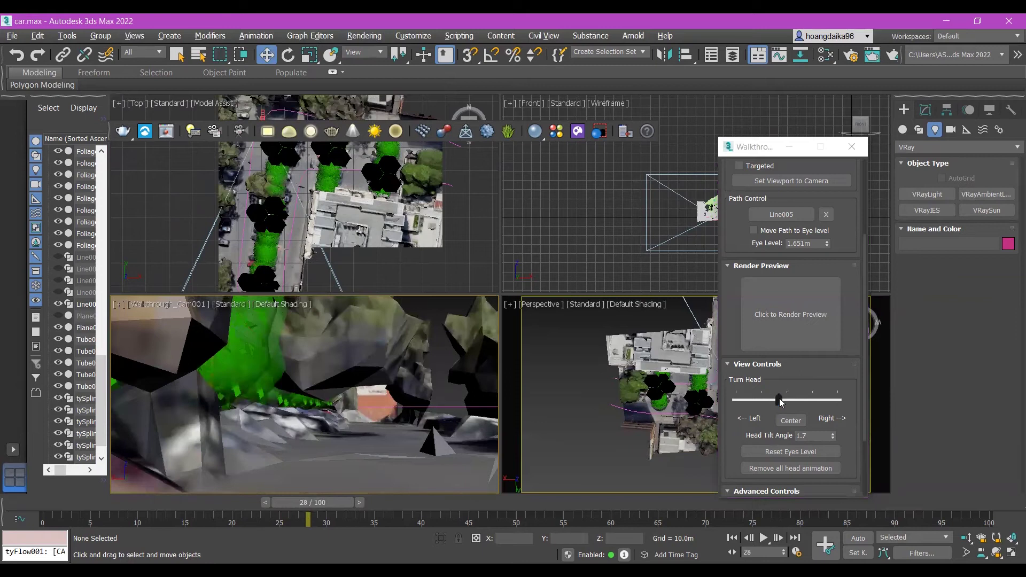
{"action": "left_click_drag", "start_coordinate": [780, 402], "coordinate": [774, 402]}
Readjust the camera's head turn at frames 31 and 50, finishing slightly left of center, and advance to frame 53.
{"action": "left_click_drag", "start_coordinate": [334, 498], "coordinate": [362, 498]}
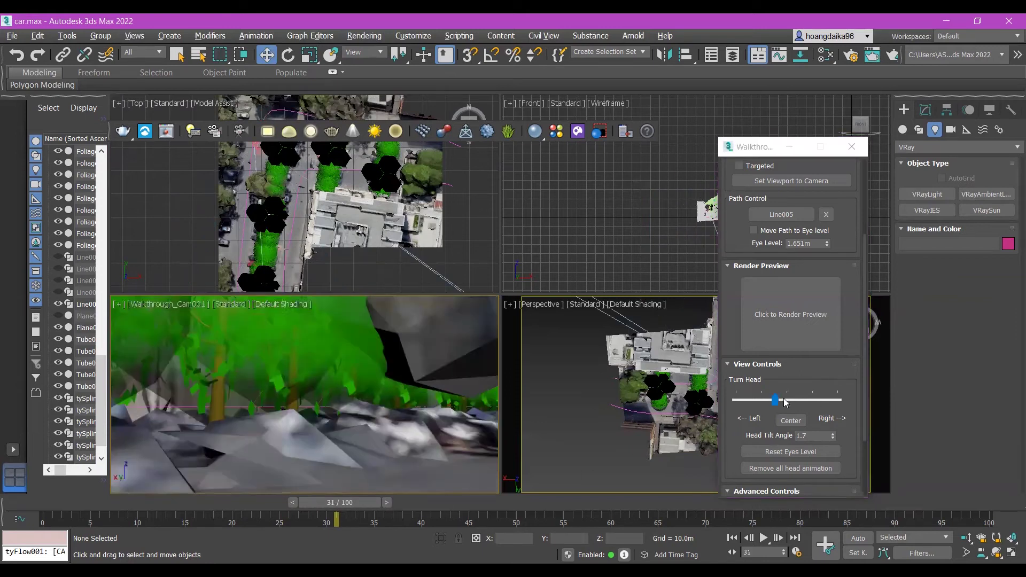
{"action": "mouse_move", "coordinate": [776, 401]}
{"action": "left_mouse_down"}
{"action": "mouse_move", "coordinate": [796, 400]}
{"action": "mouse_move", "coordinate": [788, 402]}
{"action": "left_mouse_up"}
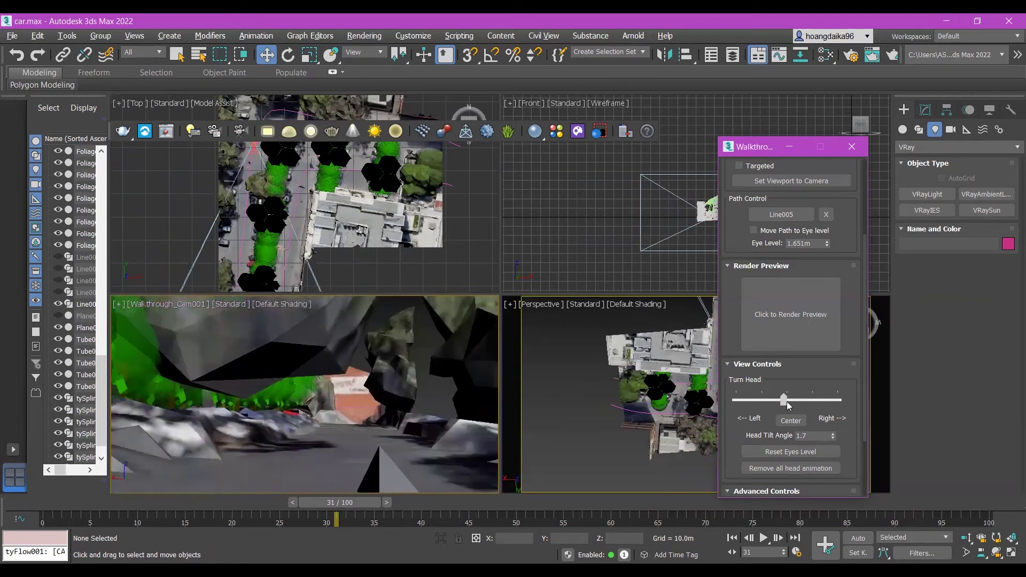
{"action": "left_click_drag", "start_coordinate": [372, 501], "coordinate": [549, 498]}
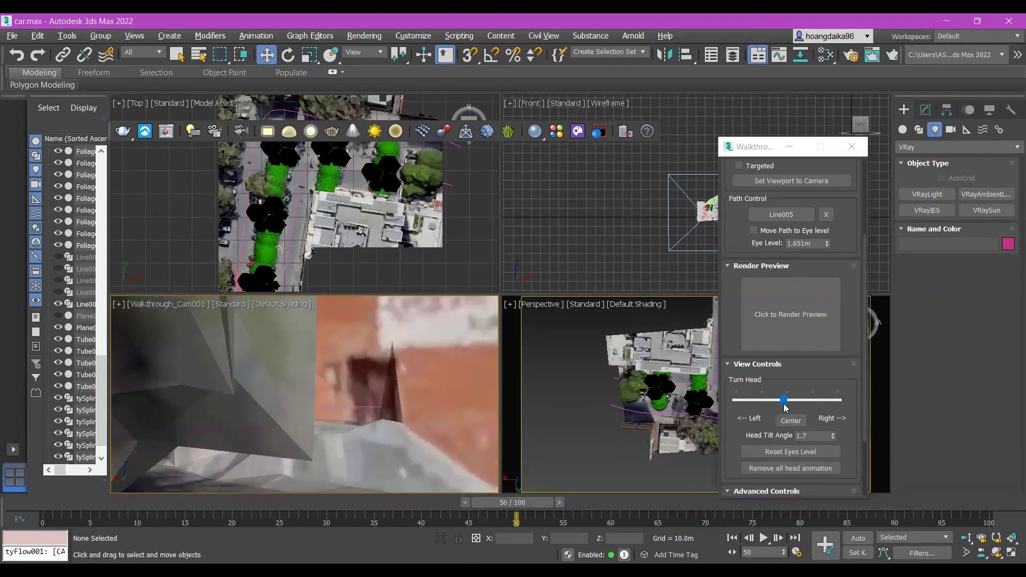
{"action": "mouse_move", "coordinate": [786, 405]}
{"action": "left_mouse_down"}
{"action": "mouse_move", "coordinate": [800, 404]}
{"action": "mouse_move", "coordinate": [780, 411]}
{"action": "left_mouse_up"}
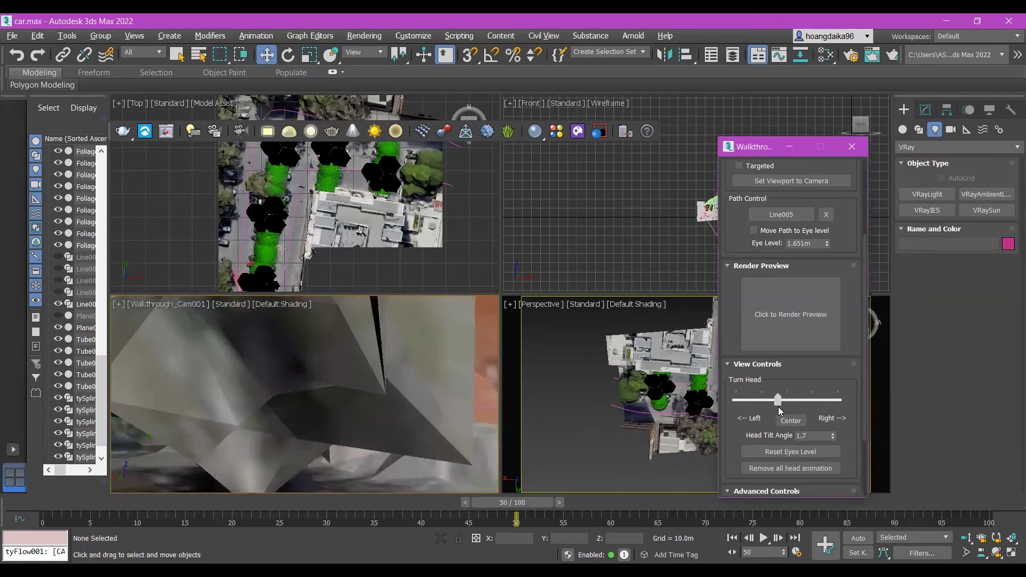
{"action": "left_click_drag", "start_coordinate": [548, 499], "coordinate": [576, 498]}
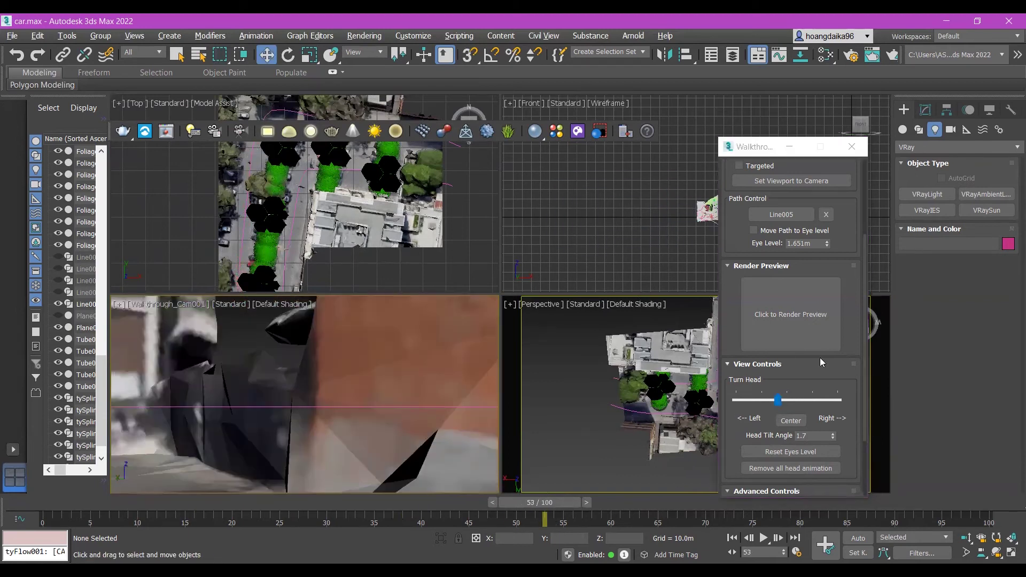
Render a preview of the walkthrough camera view at frame 53, enlarge it for inspection and dismiss the message.
{"action": "scroll", "coordinate": [819, 357], "scroll_direction": "down", "scroll_amount": 3}
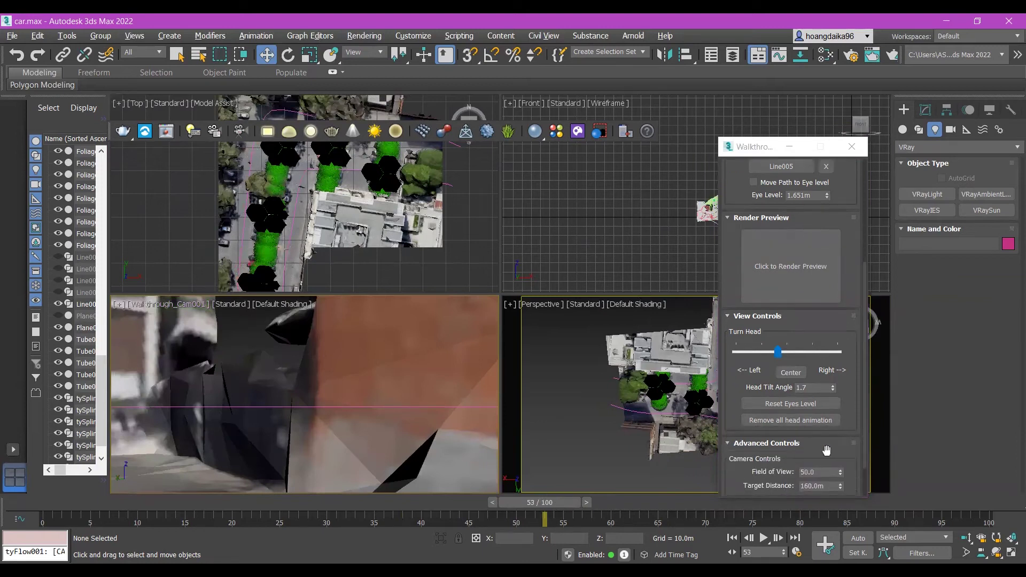
{"action": "scroll", "coordinate": [823, 412], "scroll_direction": "up", "scroll_amount": 3}
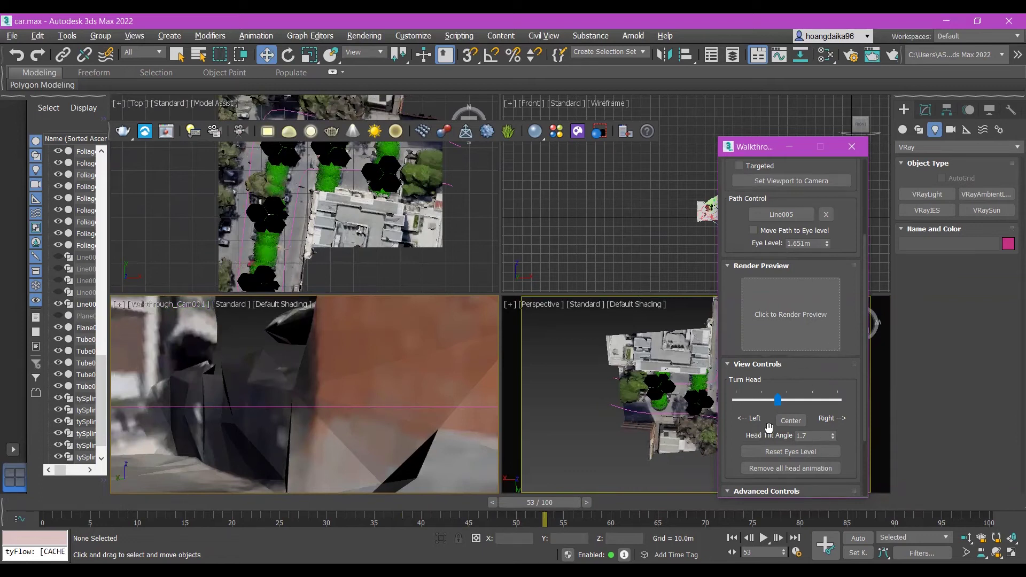
{"action": "key", "text": "shift+q"}
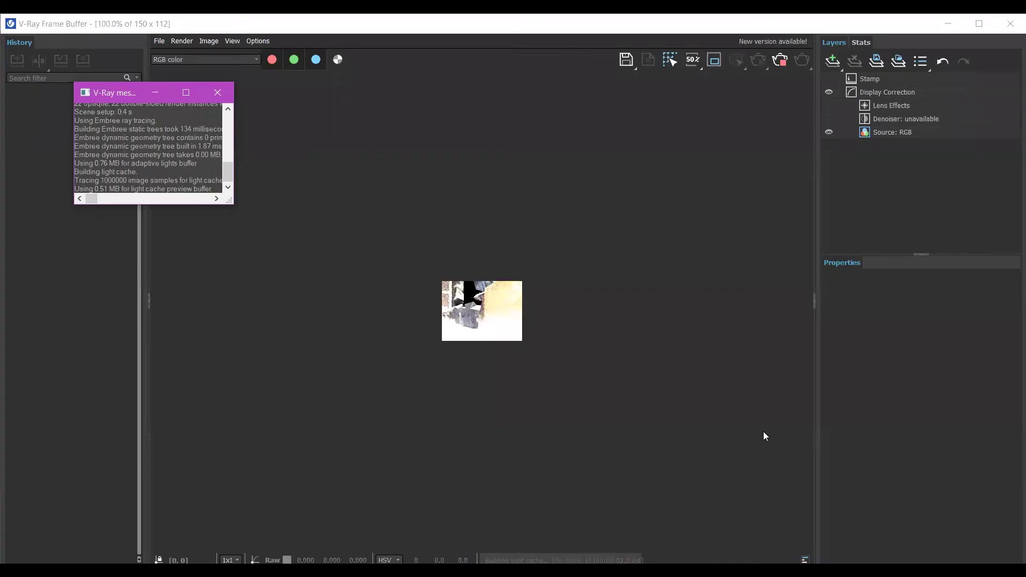
{"action": "scroll", "coordinate": [454, 333], "scroll_direction": "up", "scroll_amount": 1}
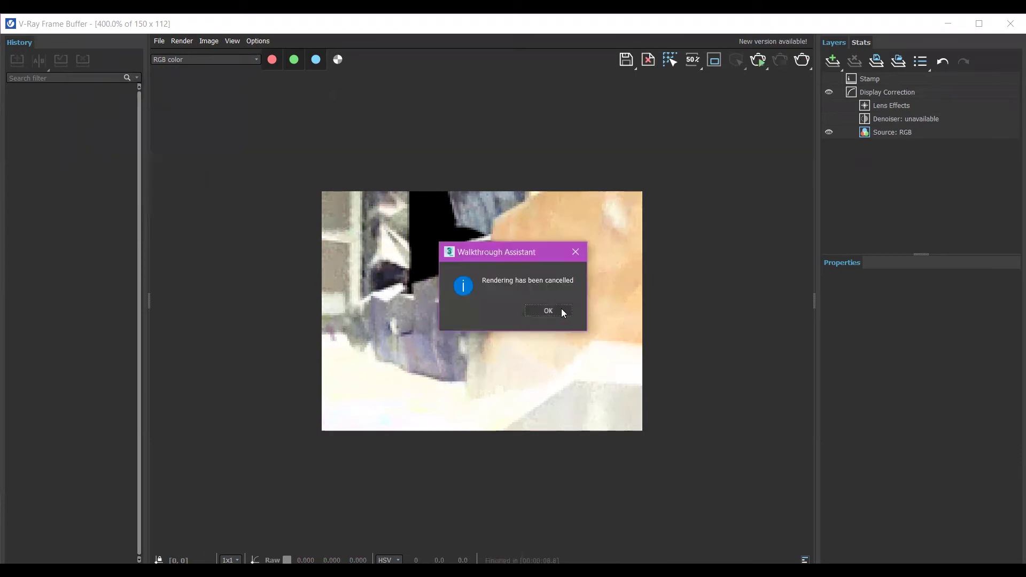
{"action": "left_click", "coordinate": [548, 311]}
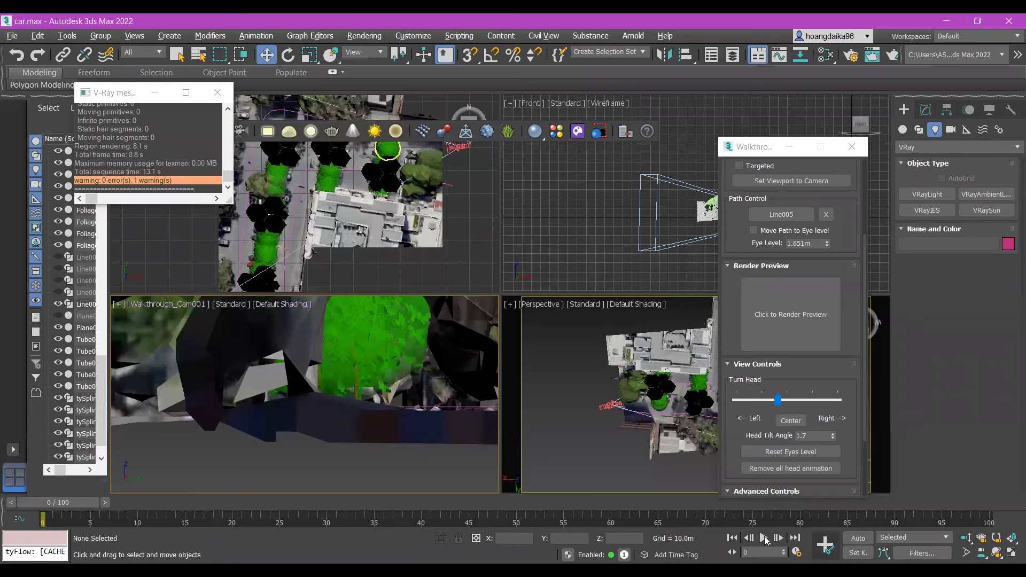
Play back the walkthrough animation in the camera viewport and close the Walkthrough Assistant.
{"action": "left_click", "coordinate": [764, 538]}
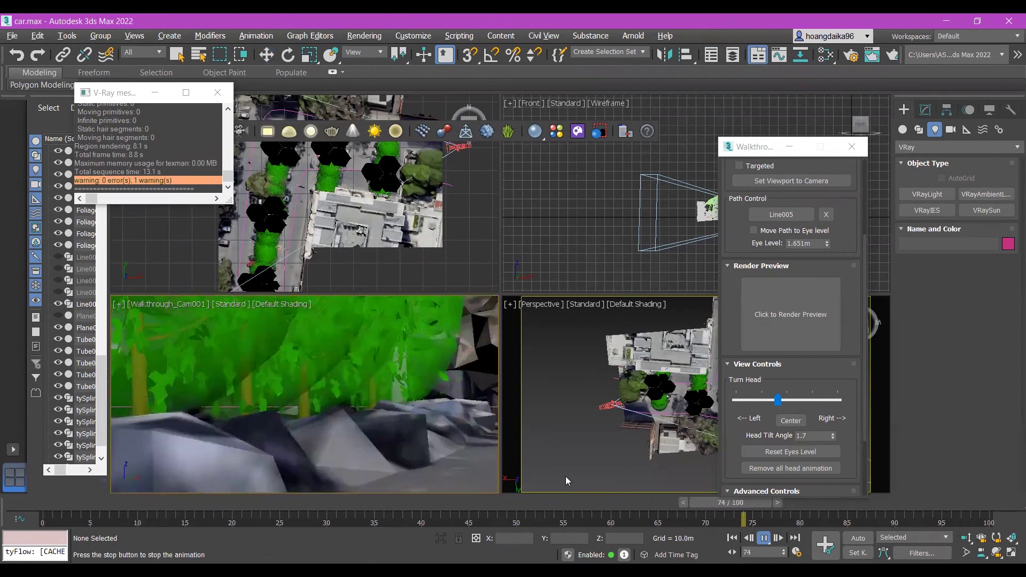
{"action": "left_click", "coordinate": [852, 147]}
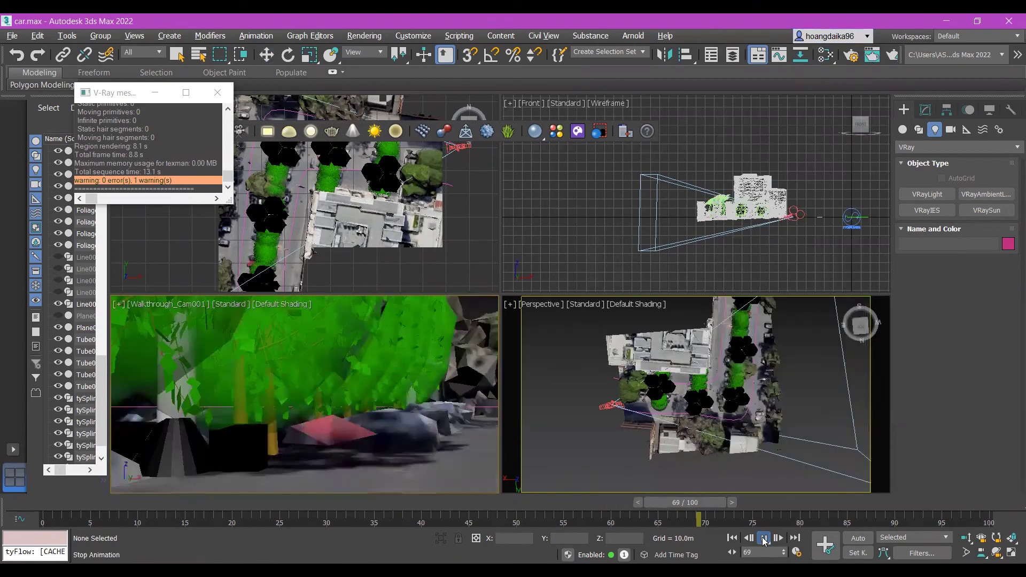
{"action": "left_click", "coordinate": [764, 541]}
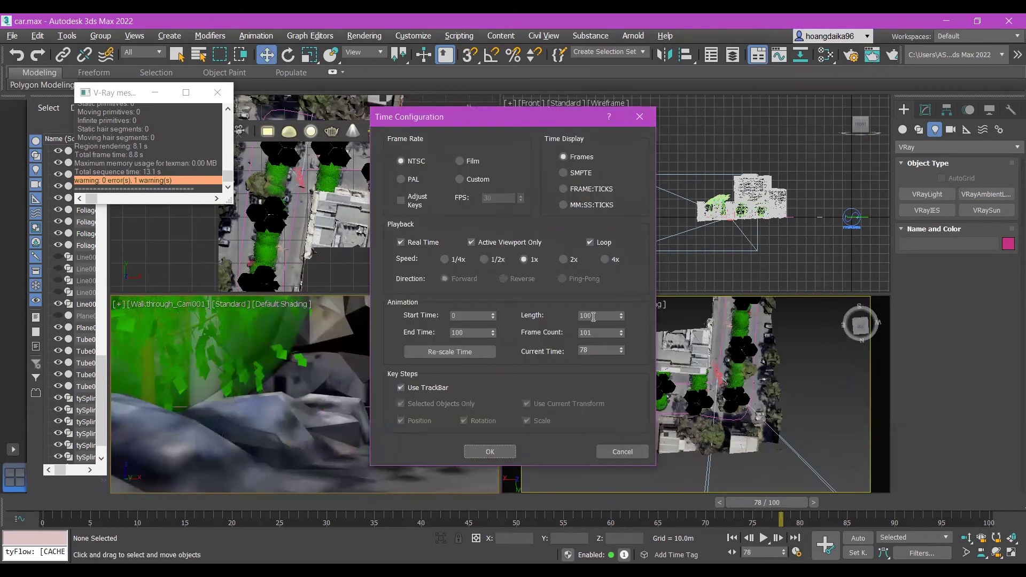
Re-scale the animation time in Time Configuration to an end time of 1000 frames.
{"action": "left_click", "coordinate": [448, 352]}
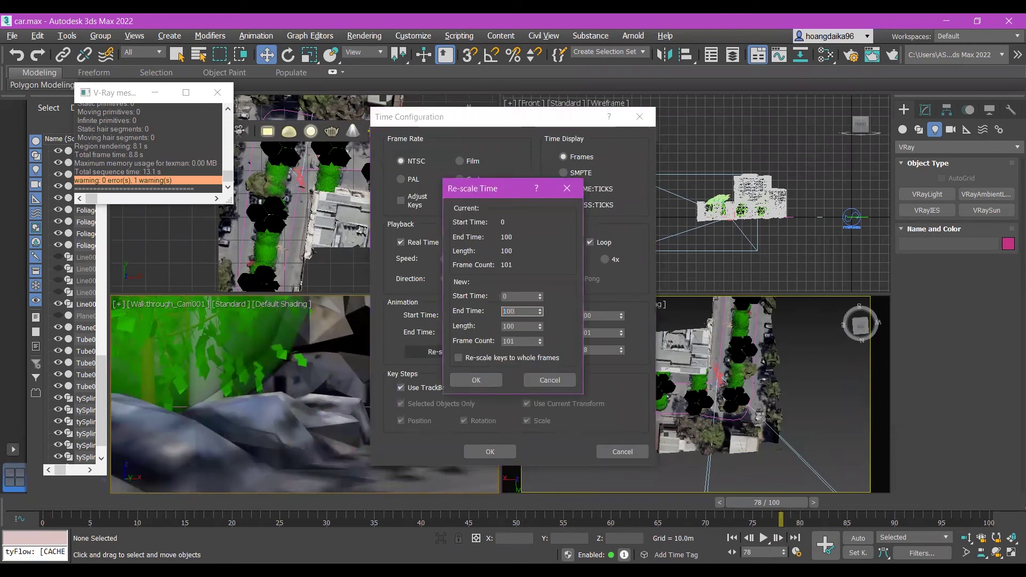
{"action": "left_click", "coordinate": [487, 378]}
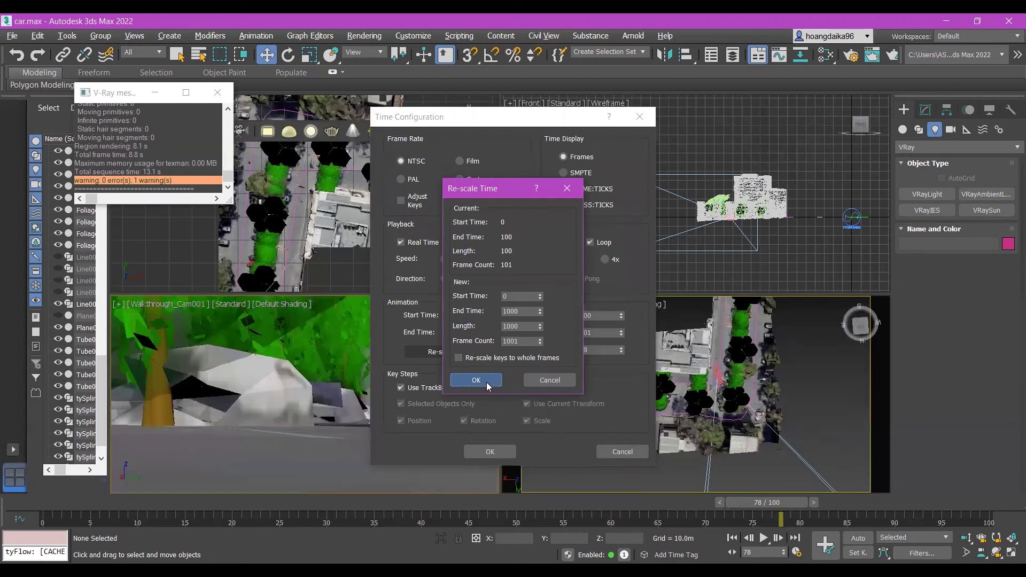
{"action": "left_click", "coordinate": [490, 451]}
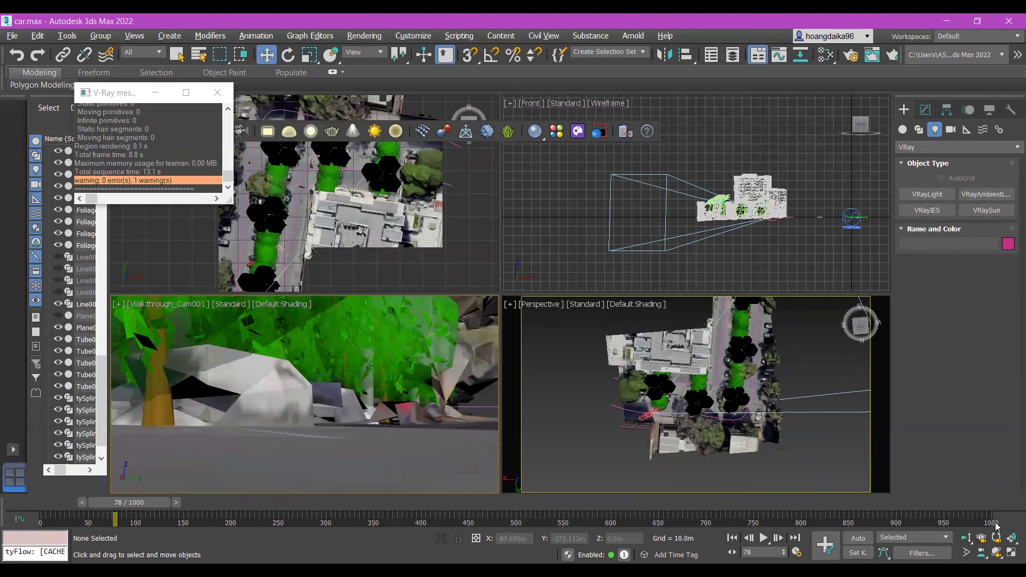
Rewind to frame 0 and play the 1000-frame walkthrough through the camera view, stopping after it loops.
{"action": "left_click_drag", "start_coordinate": [135, 507], "coordinate": [13, 502]}
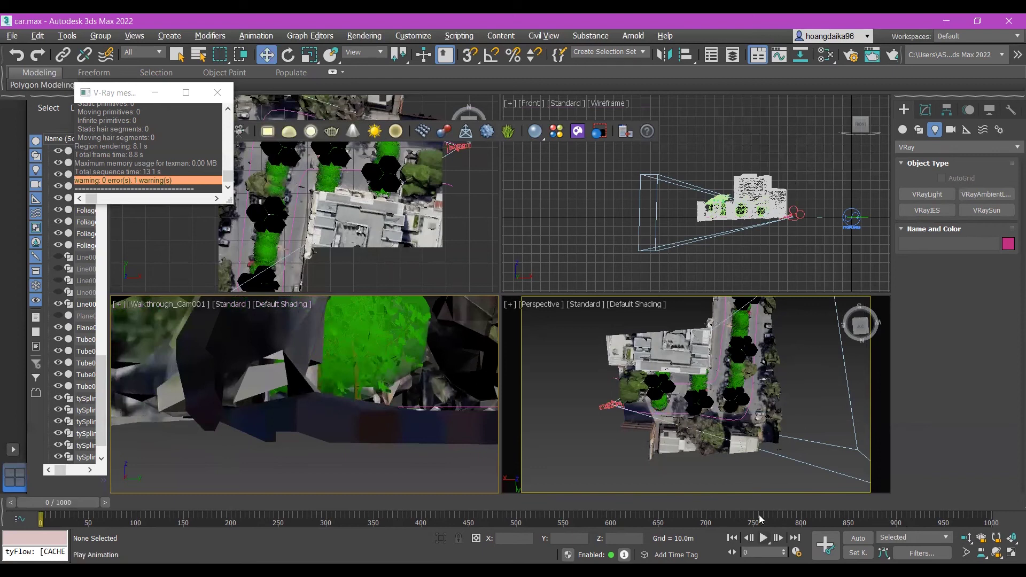
{"action": "left_click", "coordinate": [763, 538]}
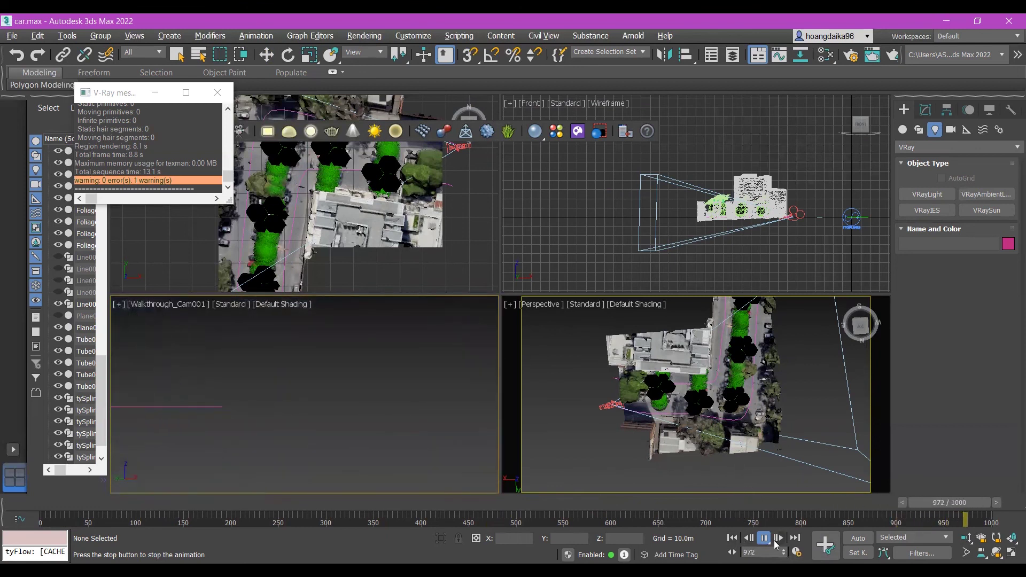
{"action": "left_click", "coordinate": [764, 543]}
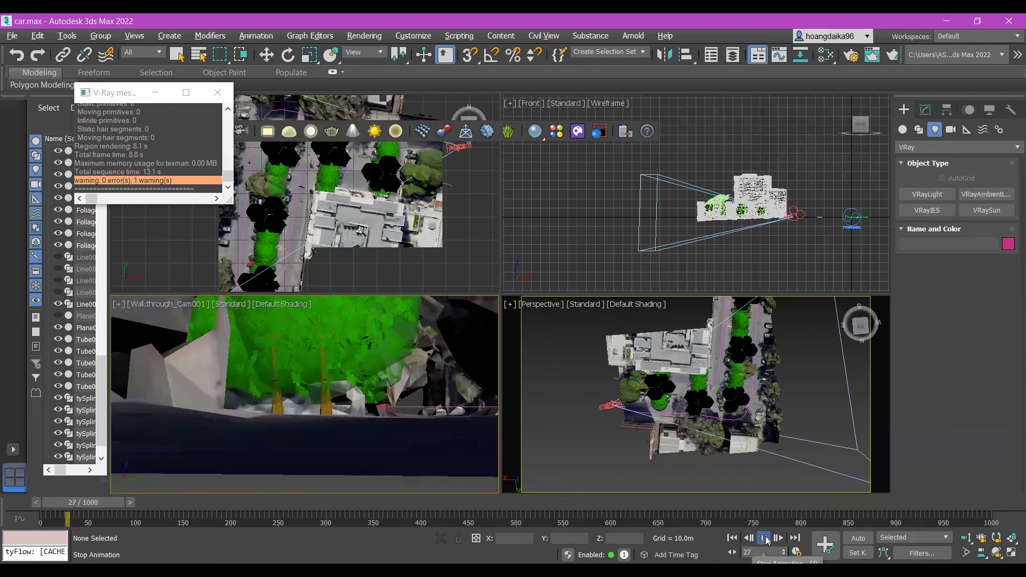
{"action": "key", "text": "w"}
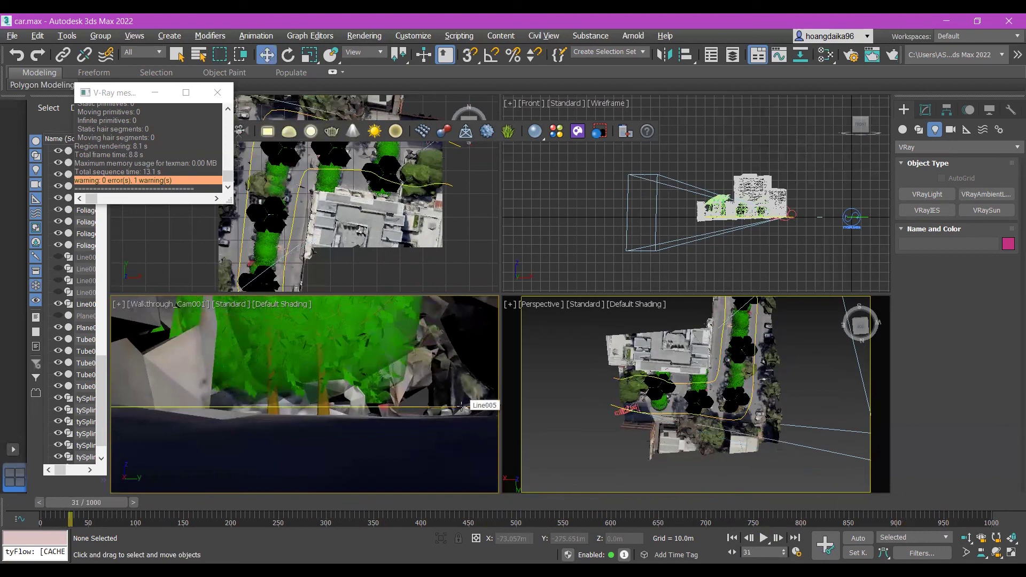